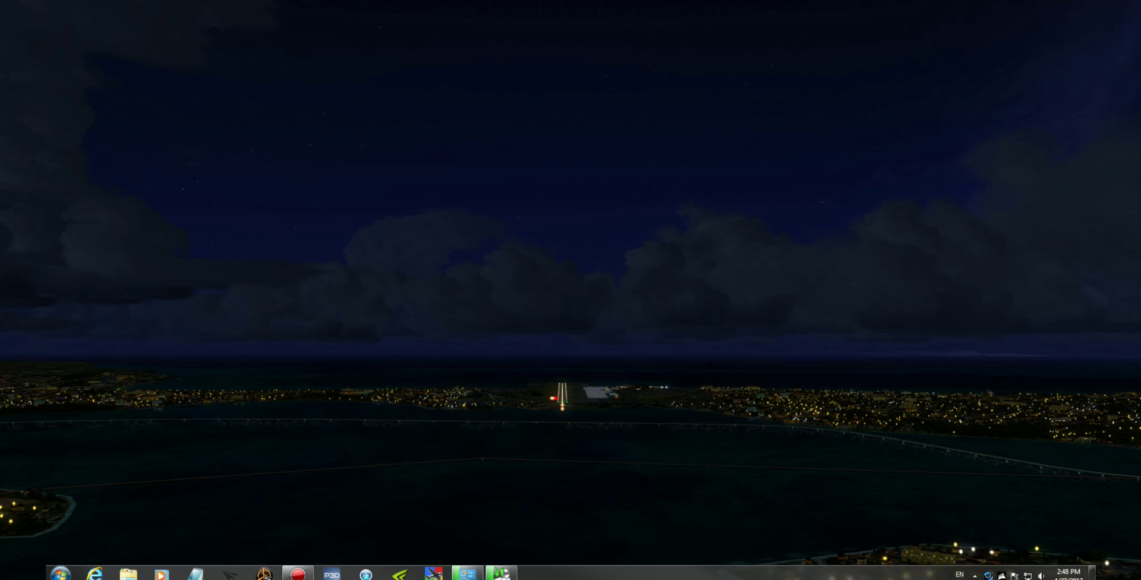
- In File Explorer, go to C:\Users\profile\AppData\Roaming\Lockheed Martin\Prepar3D v3
click(127, 572)
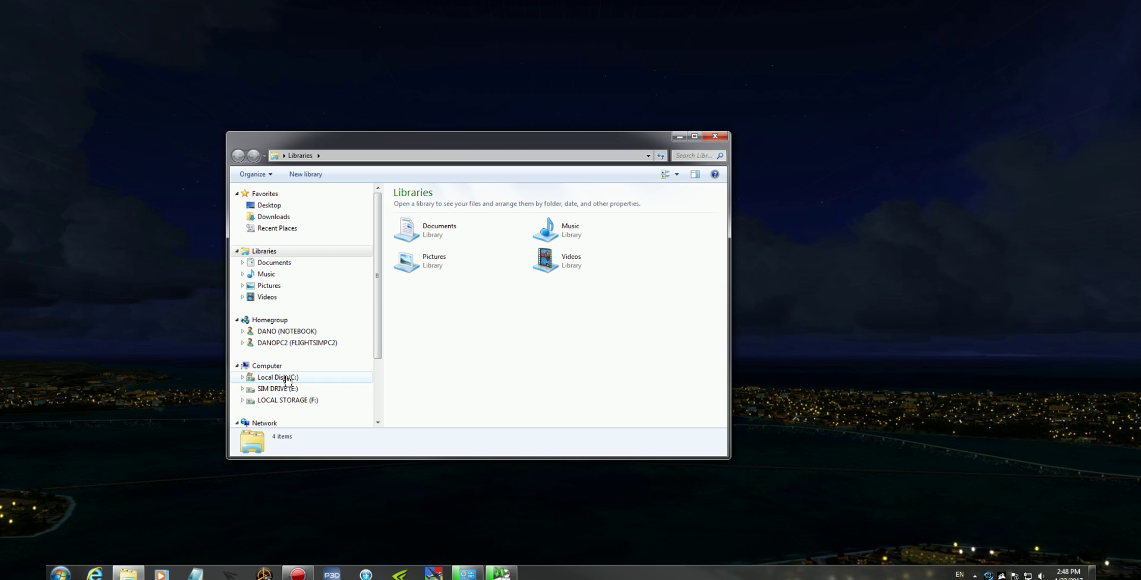
click(279, 377)
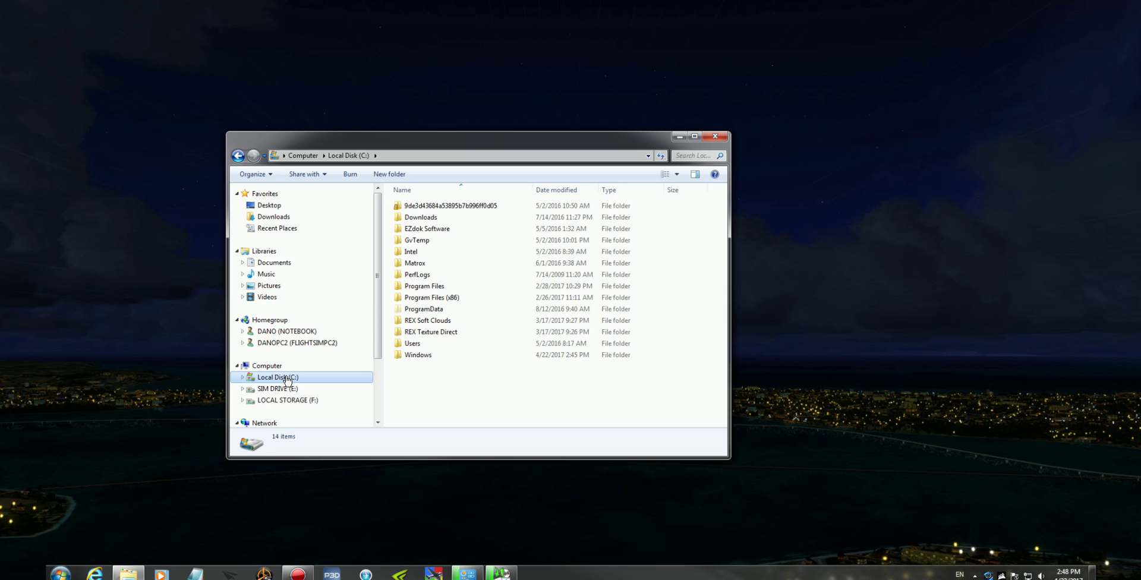
double_click(415, 344)
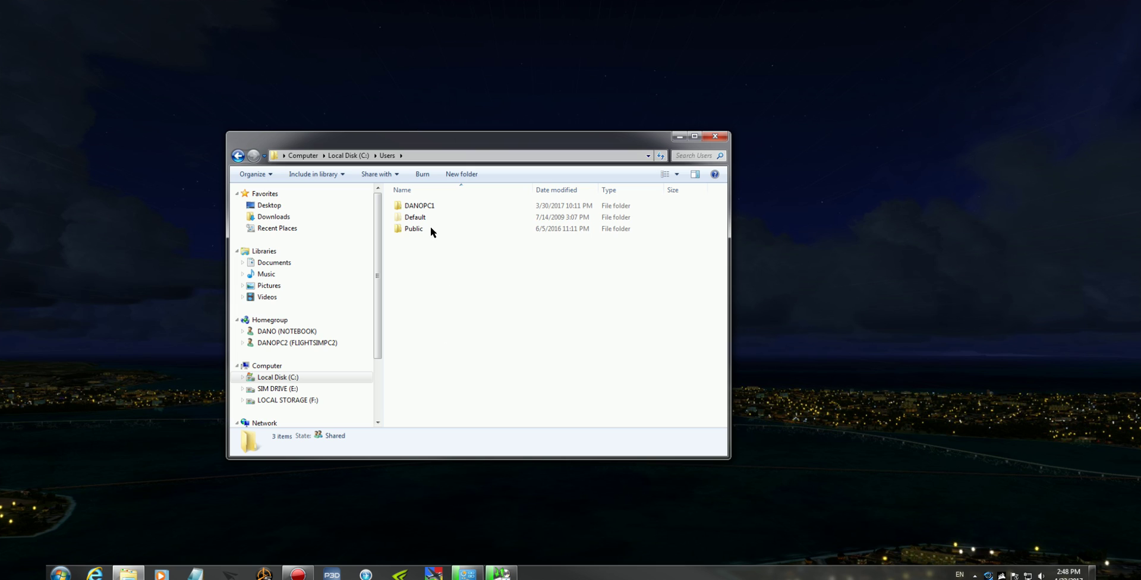
double_click(419, 205)
click(419, 240)
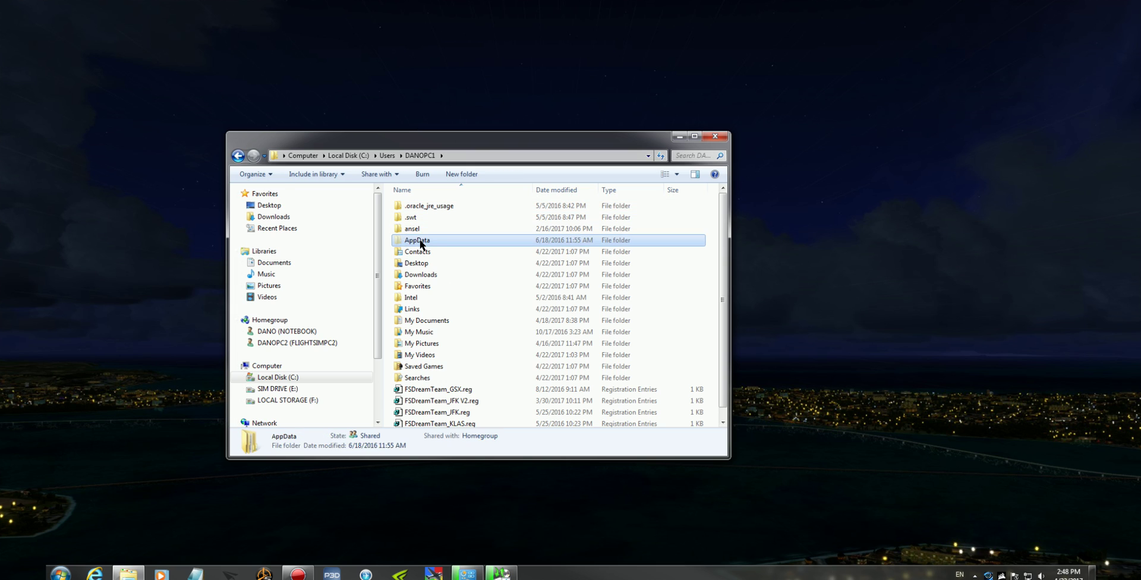
double_click(419, 240)
click(421, 230)
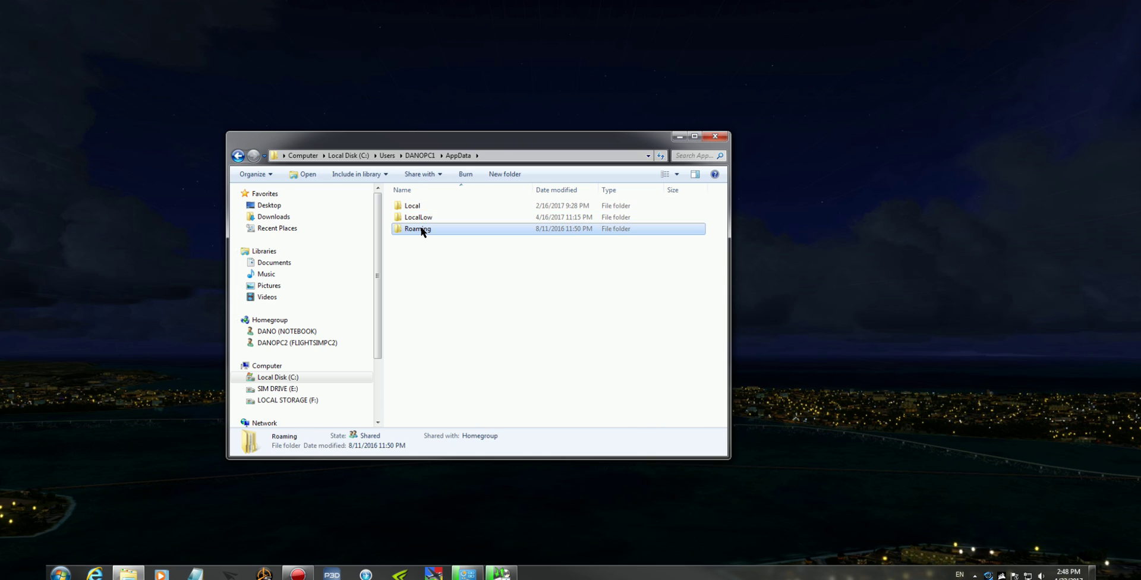
double_click(420, 230)
double_click(436, 351)
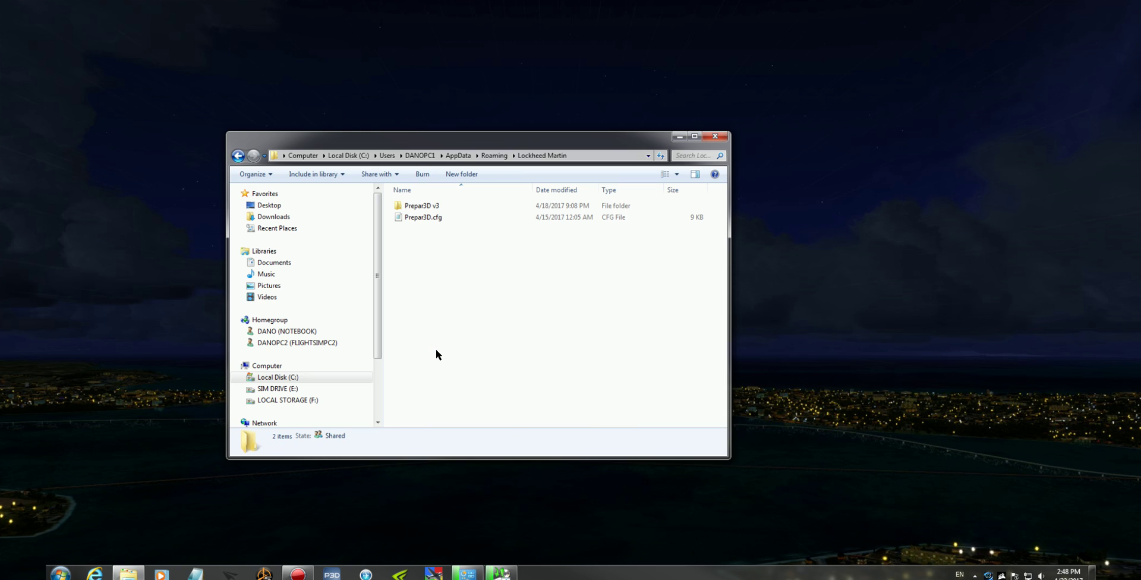
double_click(422, 205)
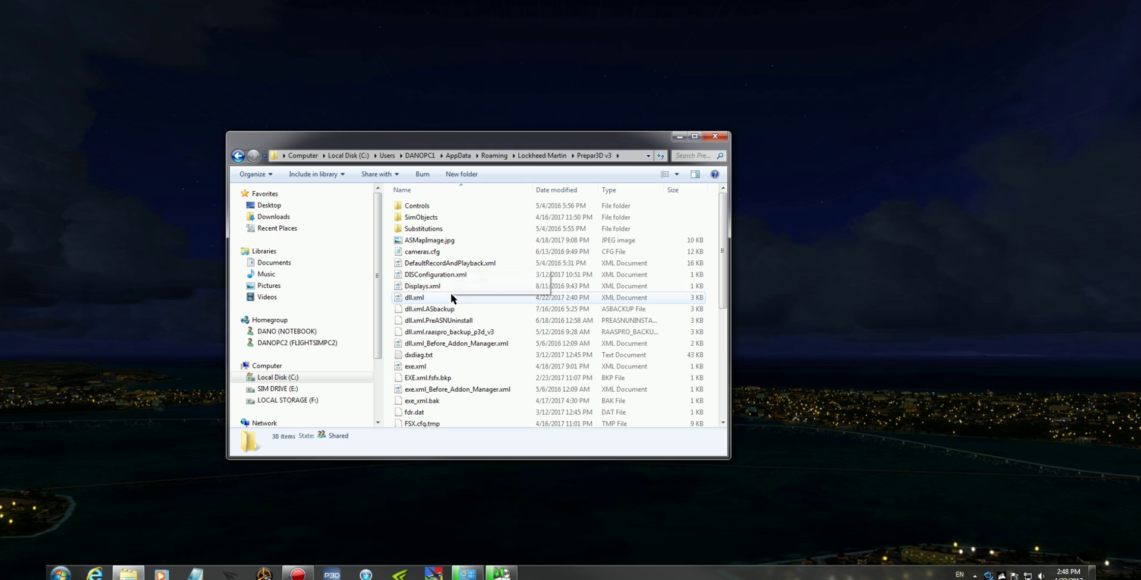
- Open Prepar3D.cfg from the folder list as a text file
scroll(449, 303, down, 1)
scroll(446, 309, down, 5)
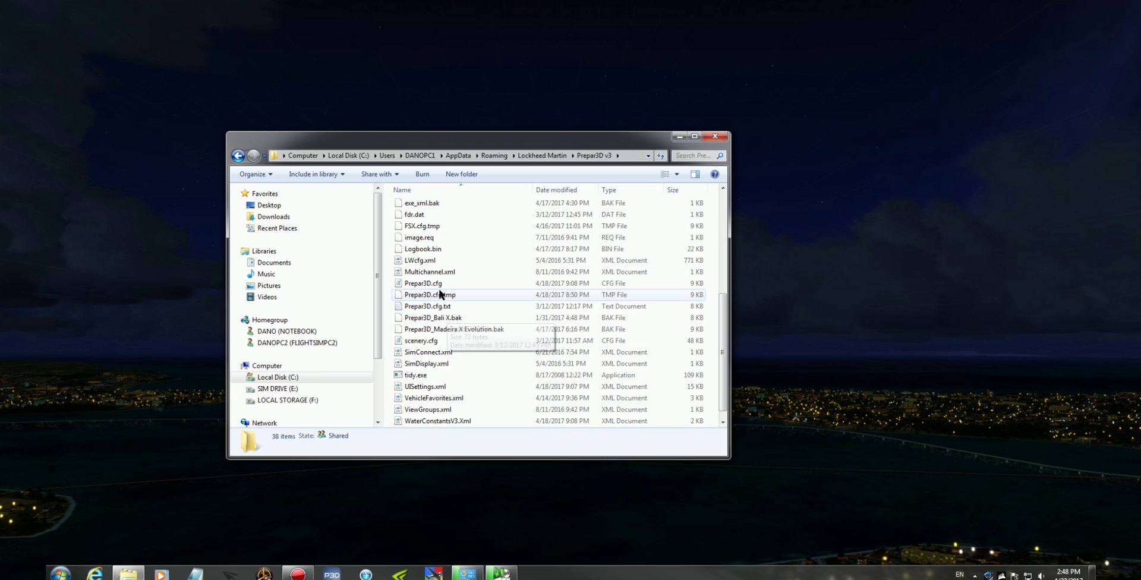
double_click(440, 289)
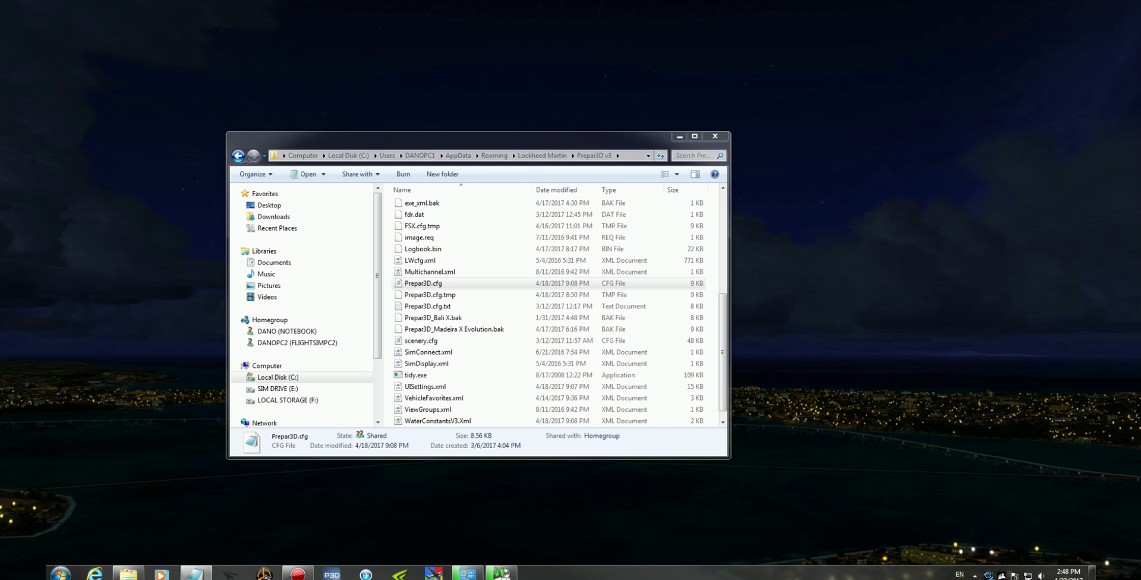
- Centre the Notepad window and highlight the AffinityMask=255 line under [JOBSCHEDULER]
drag(243, 102, 590, 101)
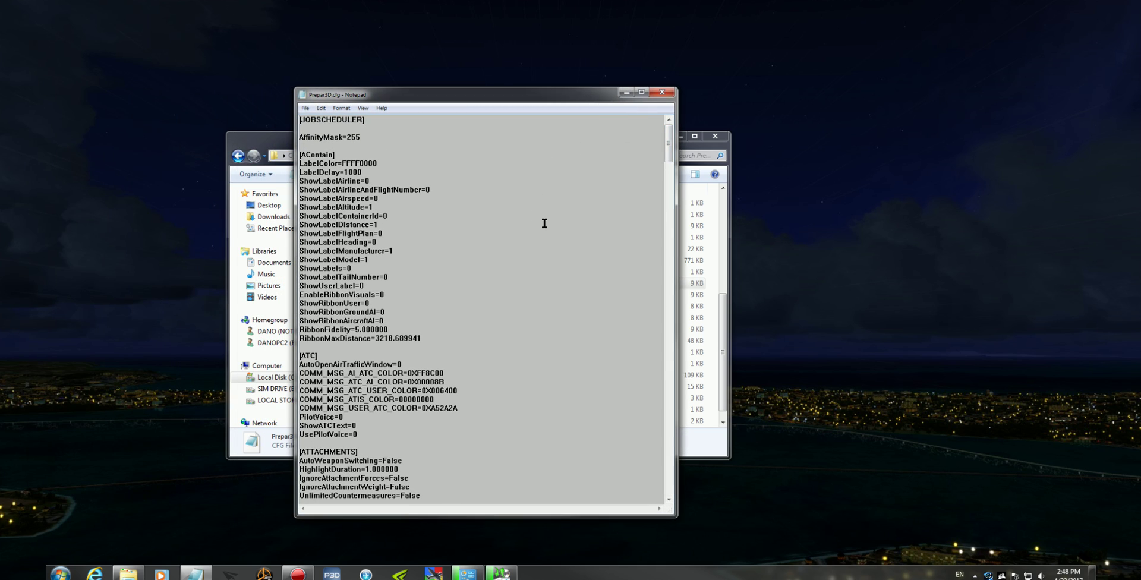
scroll(544, 224, down, 1)
scroll(544, 223, up, 1)
drag(368, 137, 240, 137)
click(484, 141)
- Scroll down through the file to the [DISPLAY] section
scroll(468, 159, down, 8)
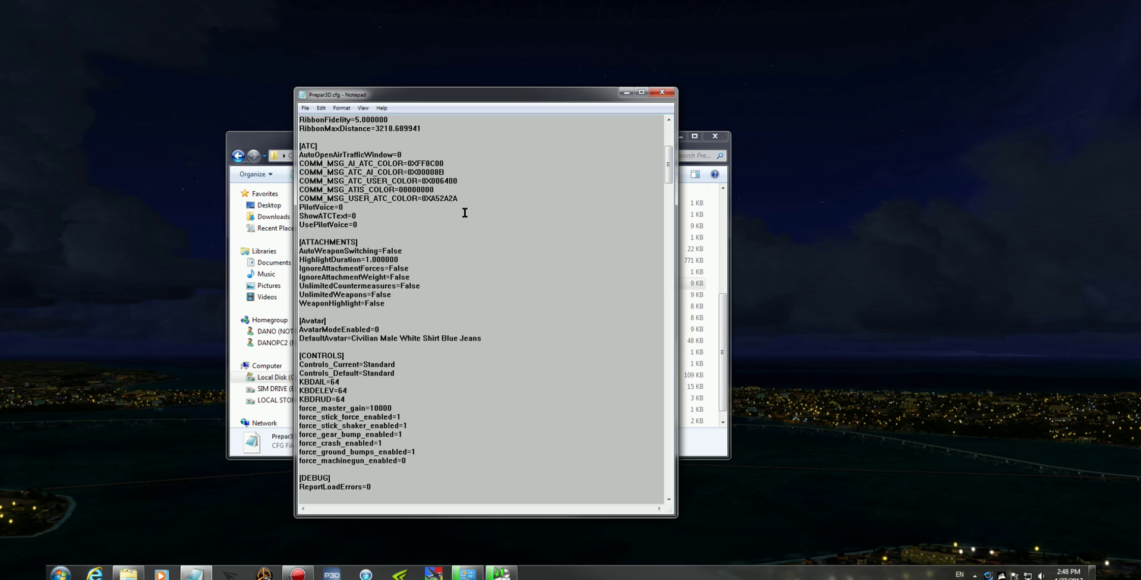
scroll(465, 213, down, 2)
scroll(464, 213, down, 2)
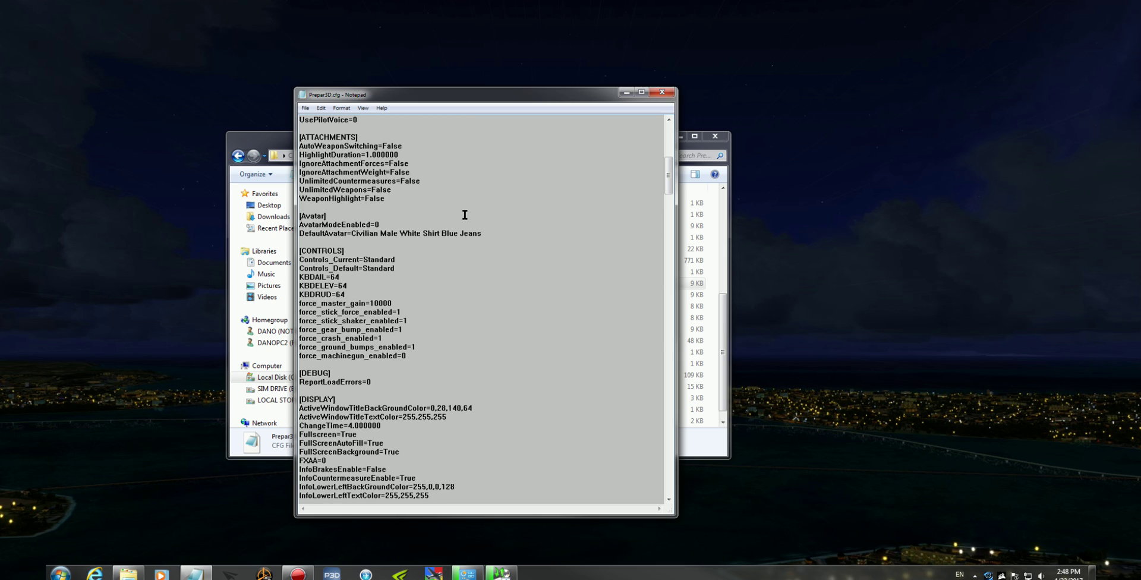
scroll(464, 215, down, 4)
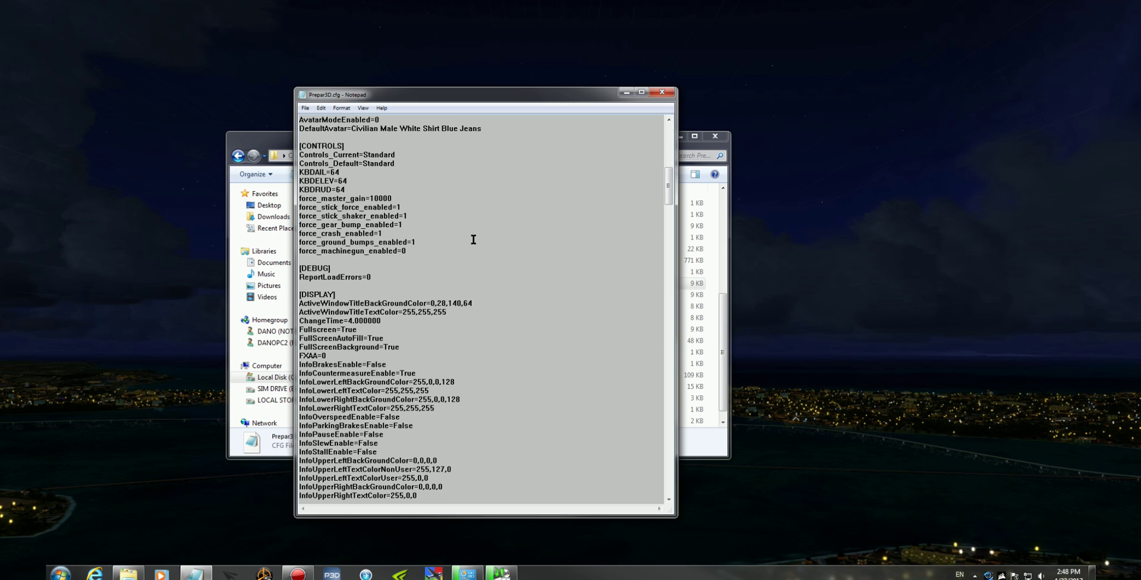
scroll(487, 244, down, 3)
scroll(493, 246, down, 4)
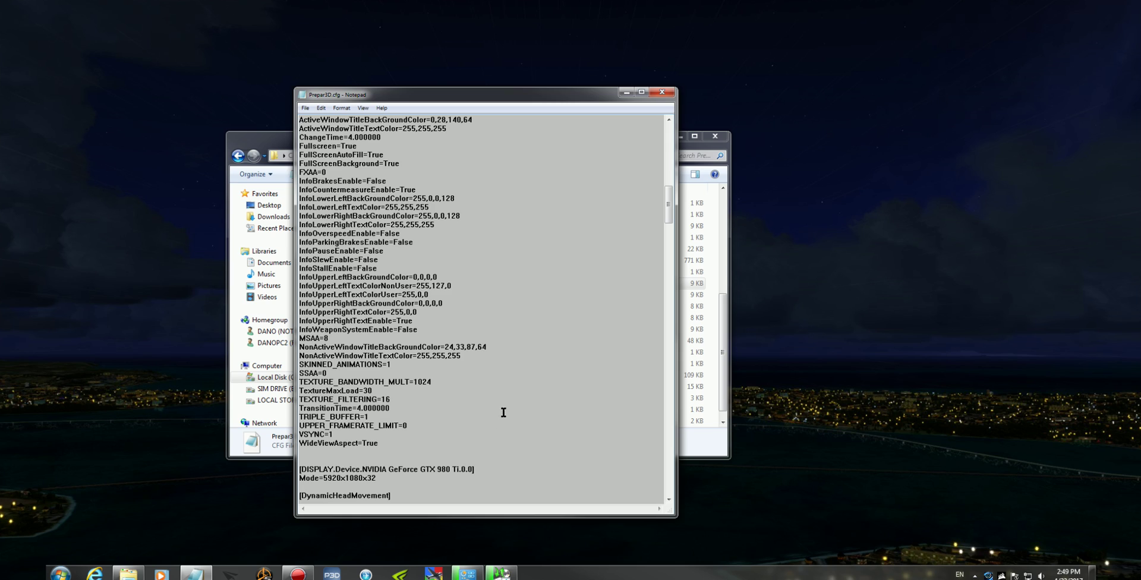
drag(432, 382, 298, 382)
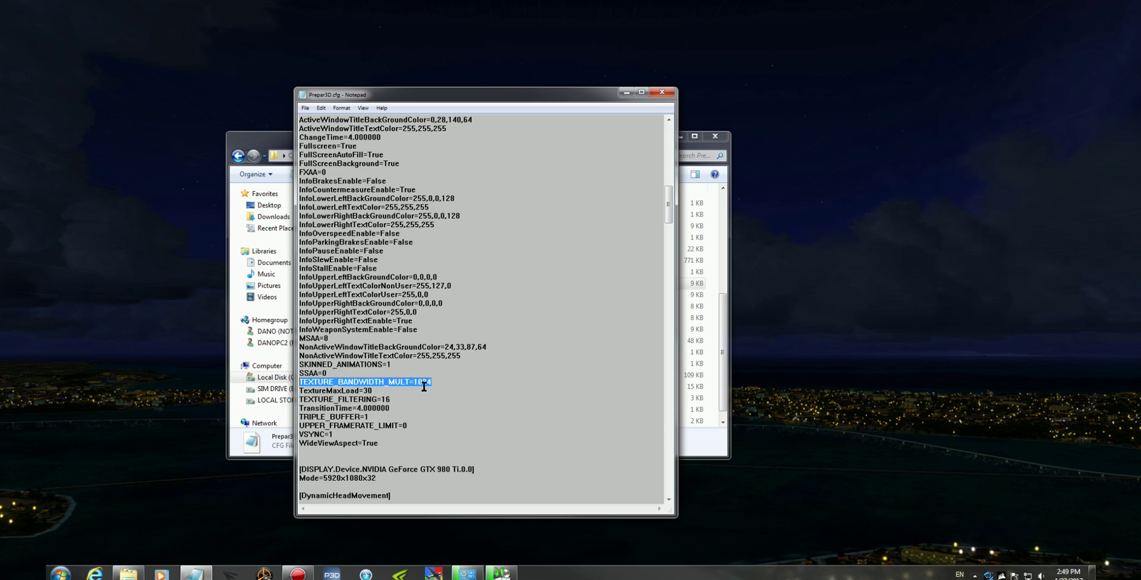
drag(414, 383, 443, 383)
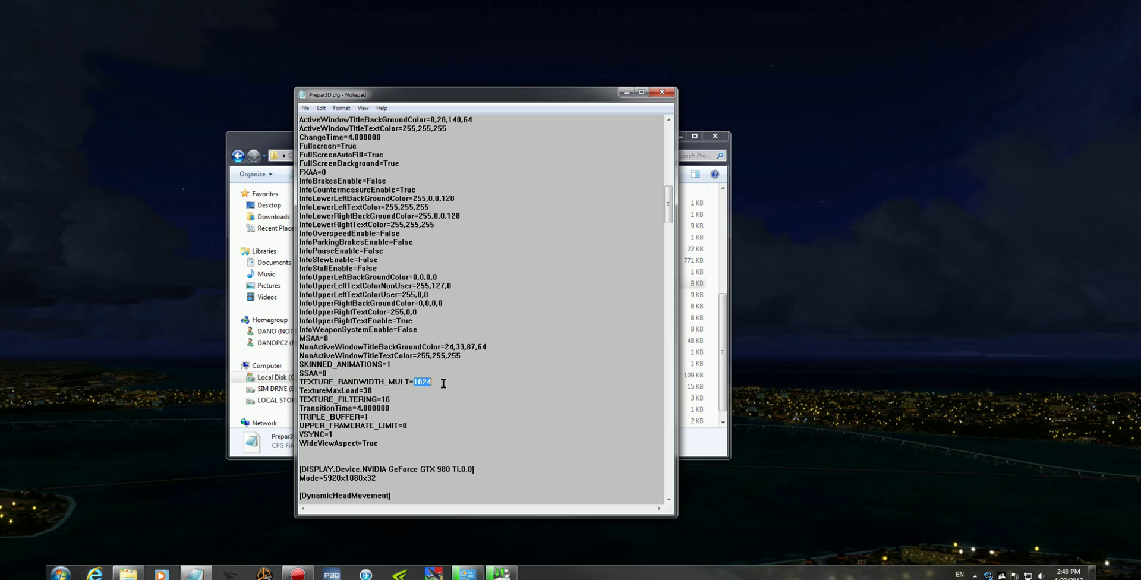
click(492, 381)
drag(299, 399, 300, 390)
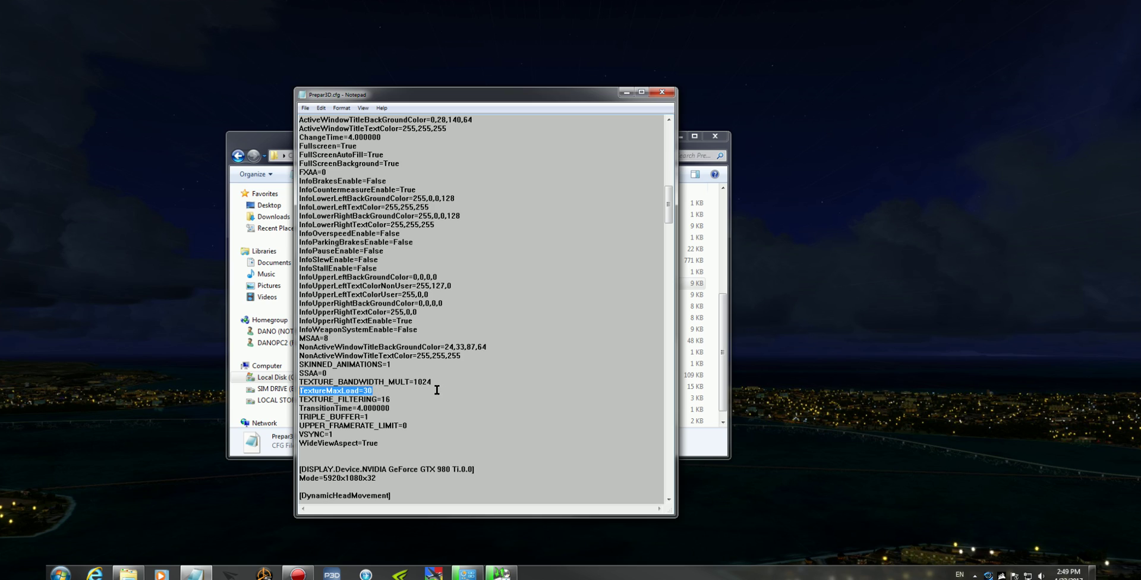
click(462, 387)
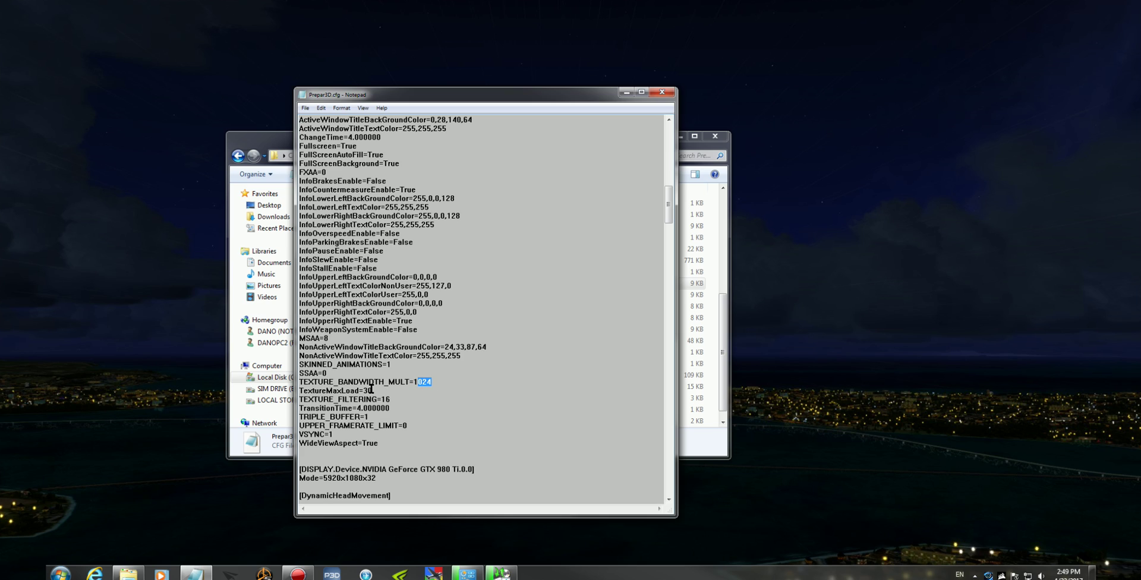
drag(374, 390, 299, 390)
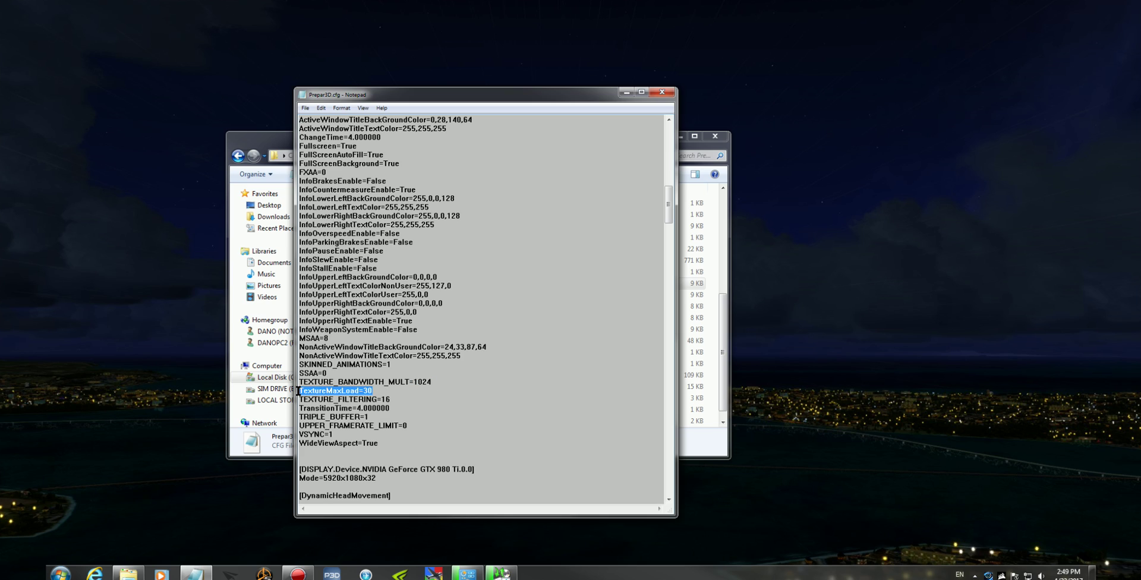
click(484, 406)
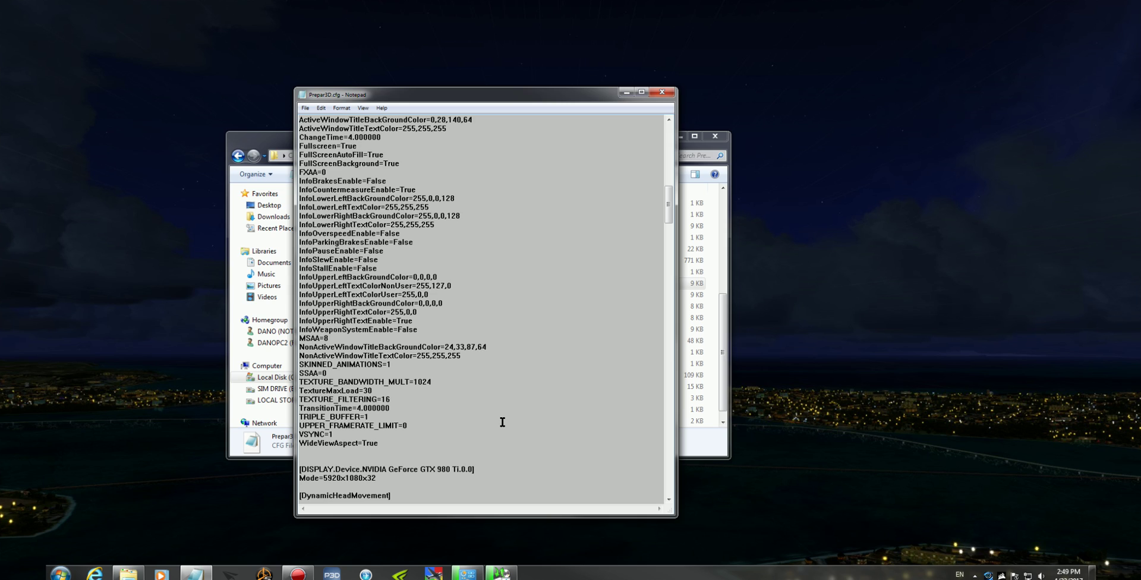
scroll(492, 419, down, 3)
- Highlight the CLOUD_SHADOW_TEXTURE_SIZE setting and its value 256 under [GRAPHICS]
scroll(515, 407, down, 8)
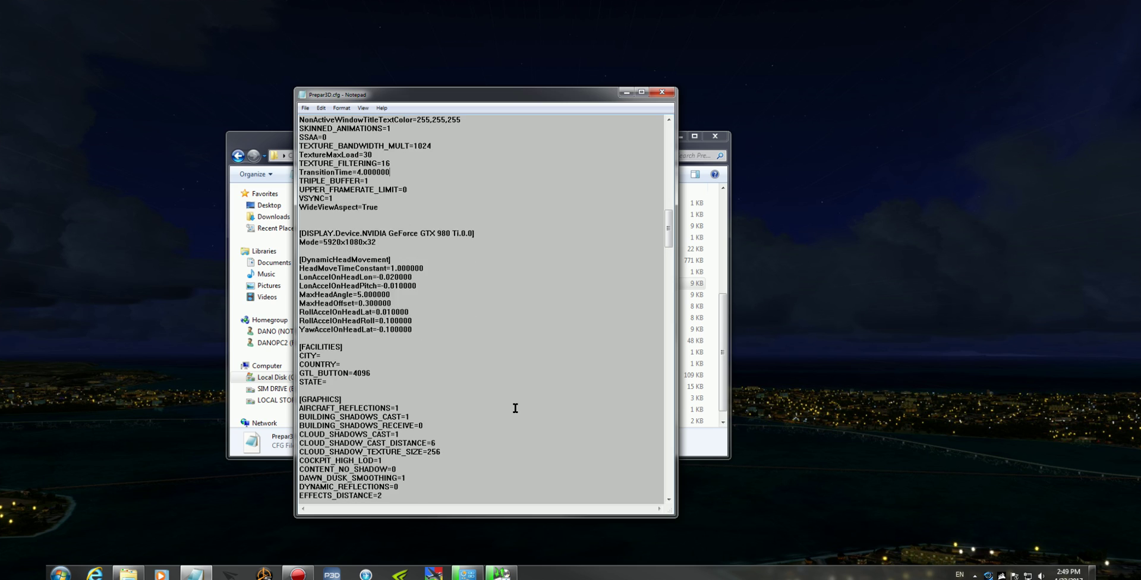
scroll(516, 408, down, 5)
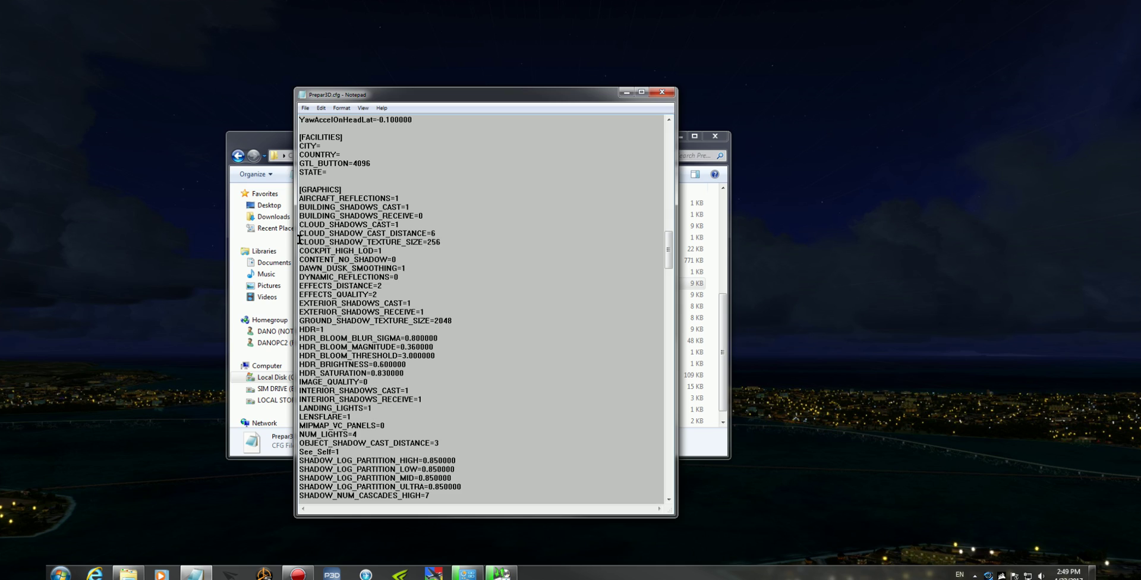
drag(298, 240, 424, 241)
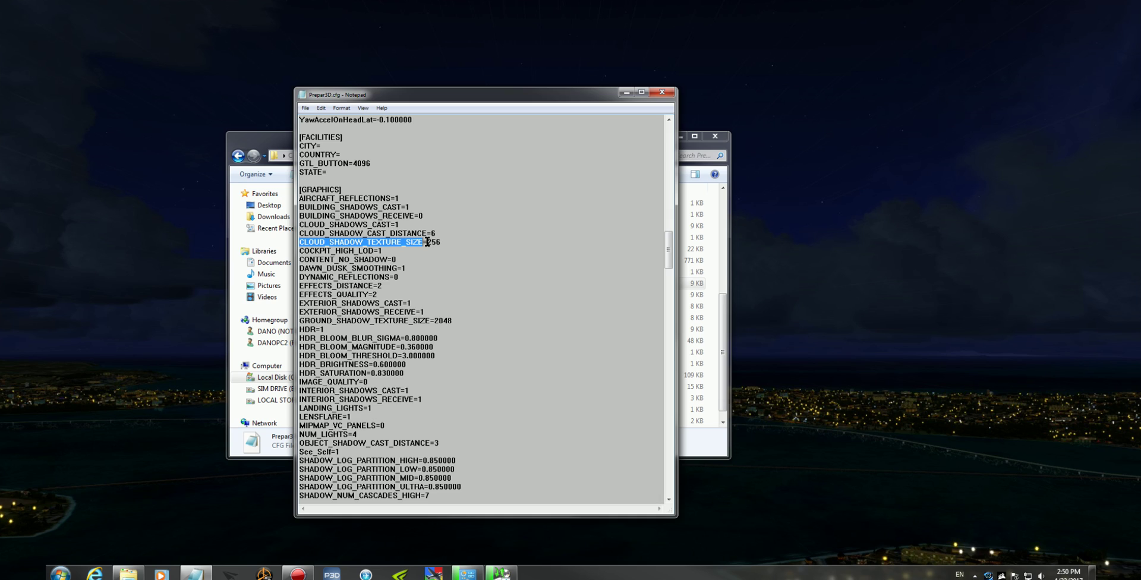
drag(426, 242, 441, 242)
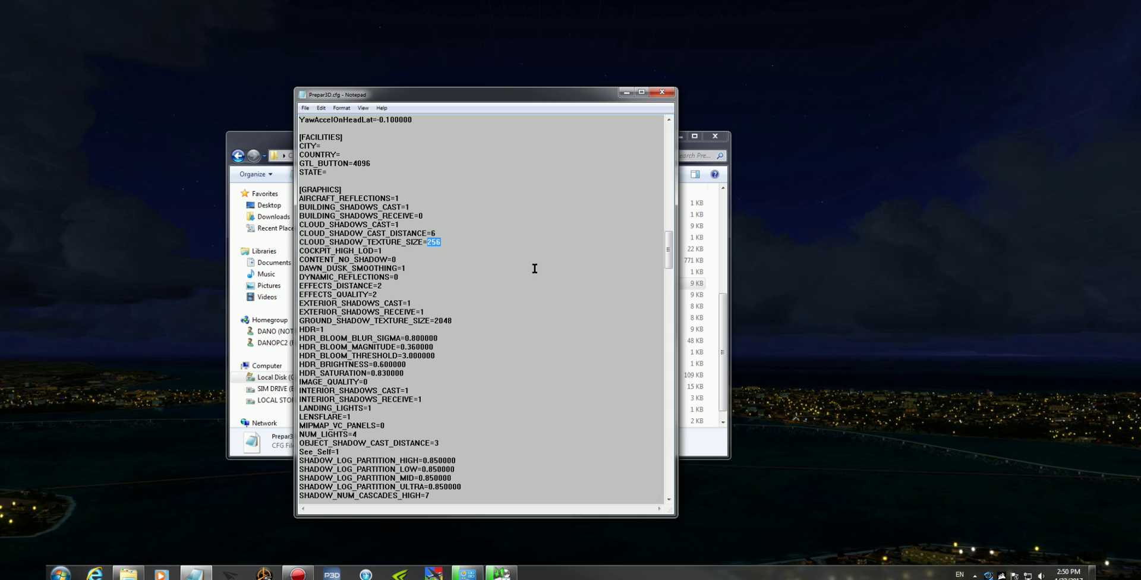
click(503, 273)
- Scroll on past TEXTURE_MAX_LOAD=4096 and TEXTURE_QUALITY=3 toward [INTERNATIONAL] and [MAIN]
scroll(478, 308, down, 1)
scroll(464, 308, down, 1)
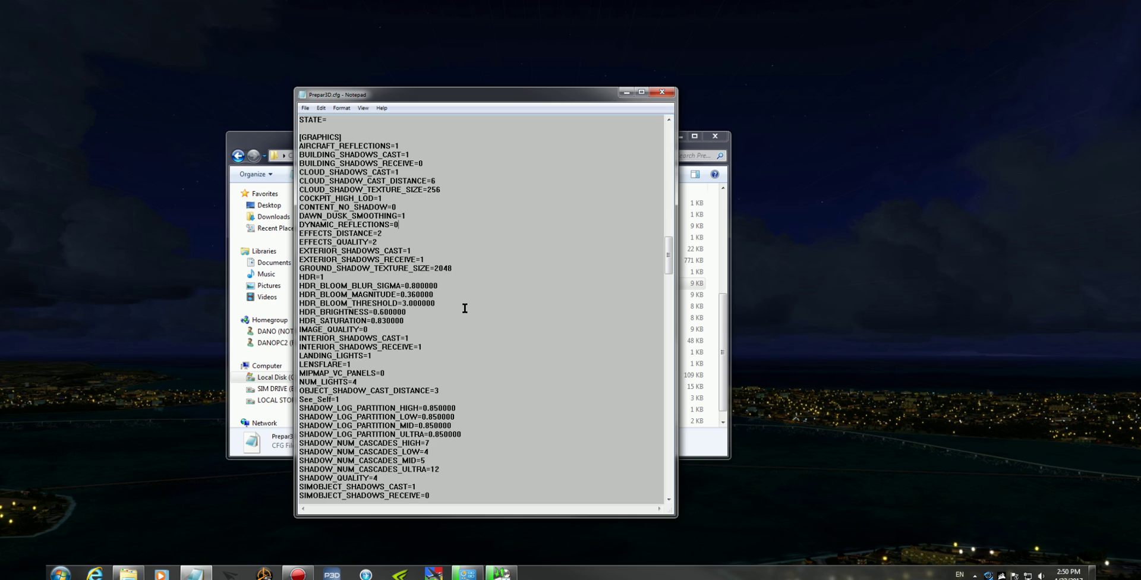
scroll(464, 308, down, 5)
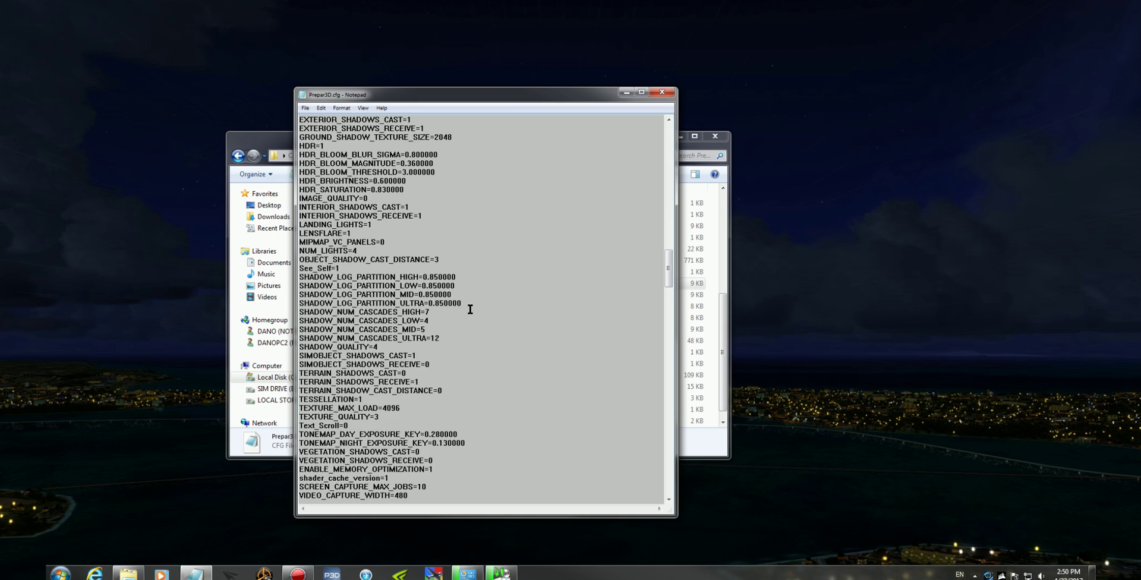
scroll(470, 309, down, 4)
- Bring [MAIN] into view and highlight the FIBER_FRAME_TIME_FRACTION=0.01 line
scroll(484, 309, down, 2)
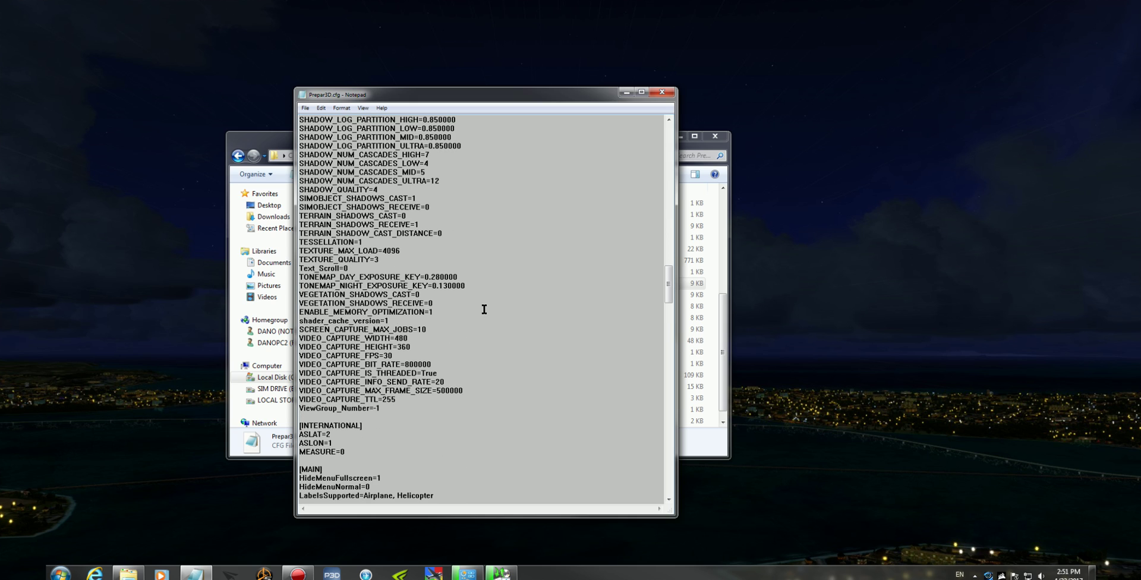
scroll(484, 309, down, 4)
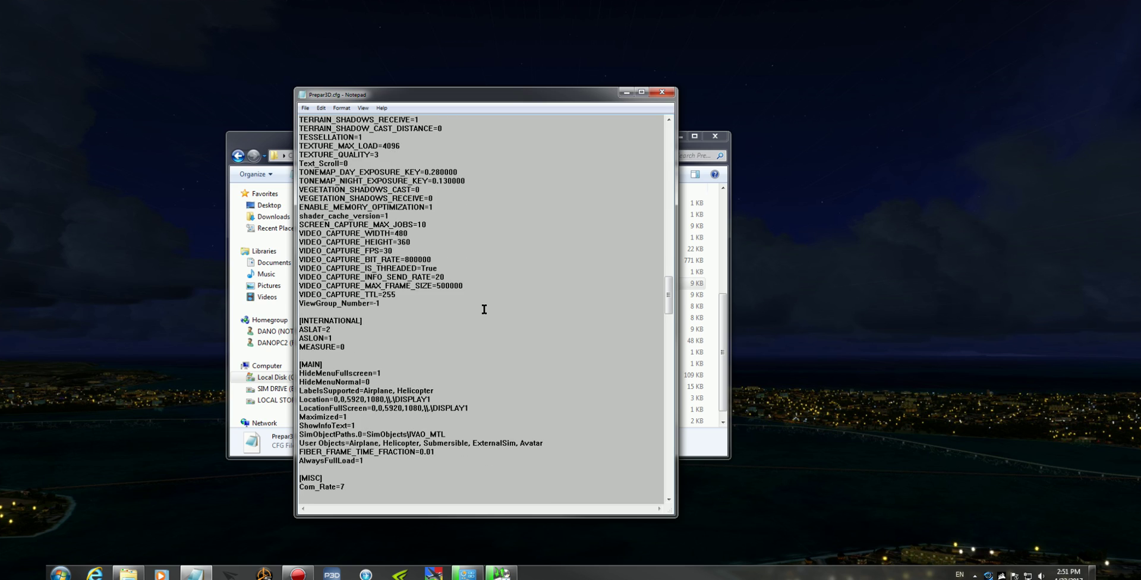
scroll(484, 309, down, 4)
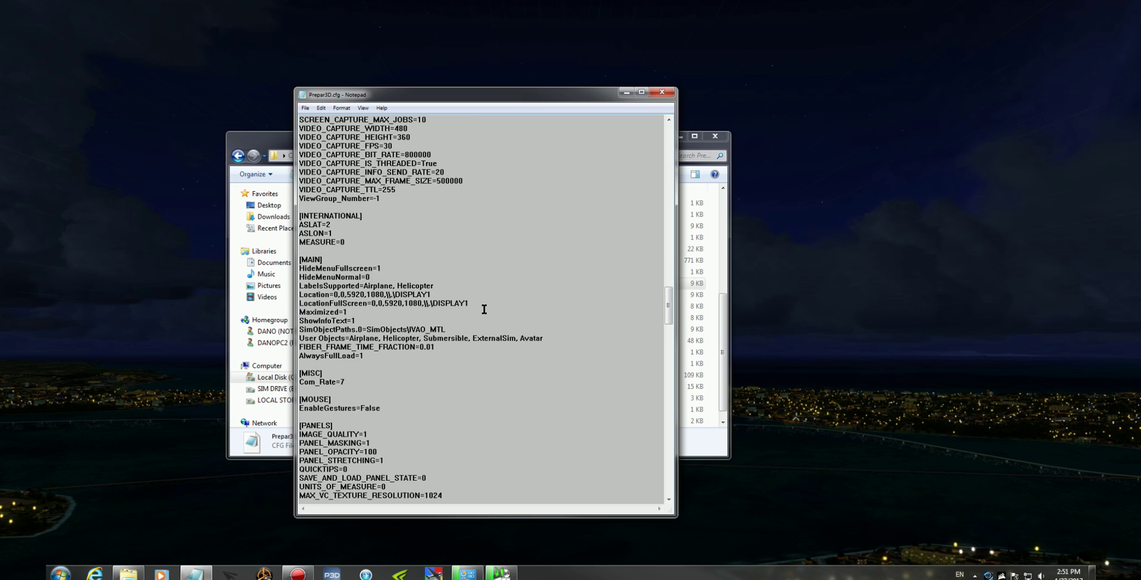
scroll(484, 309, up, 1)
drag(328, 286, 291, 288)
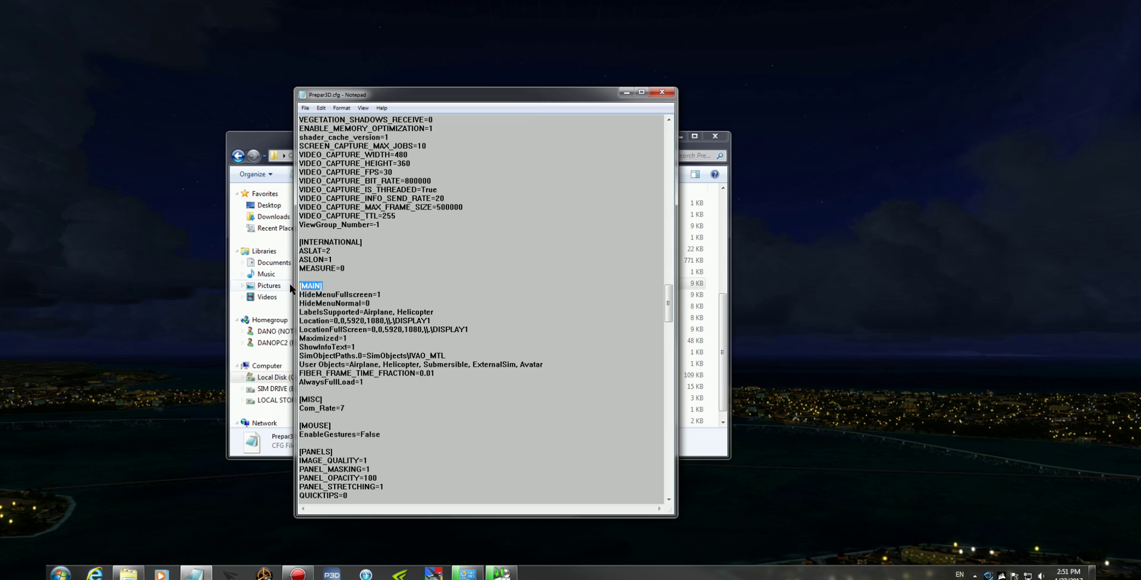
click(429, 285)
drag(436, 373, 299, 374)
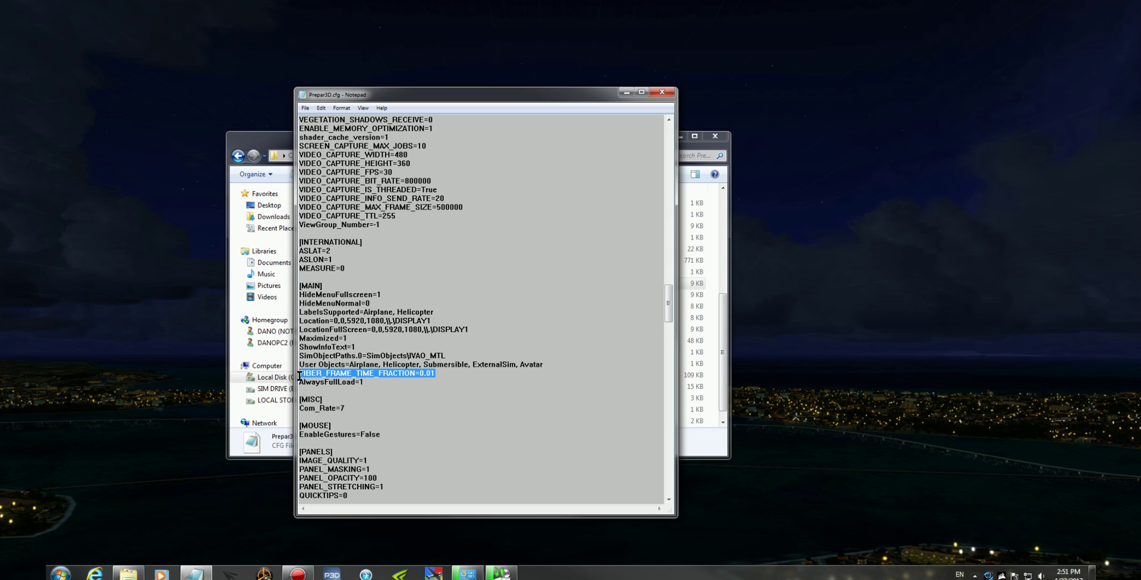
click(409, 396)
- Highlight AlwaysFullLoad=1, then FIBER_FRAME_TIME_FRACTION=0.01 again, clearing each afterward
drag(364, 381, 299, 382)
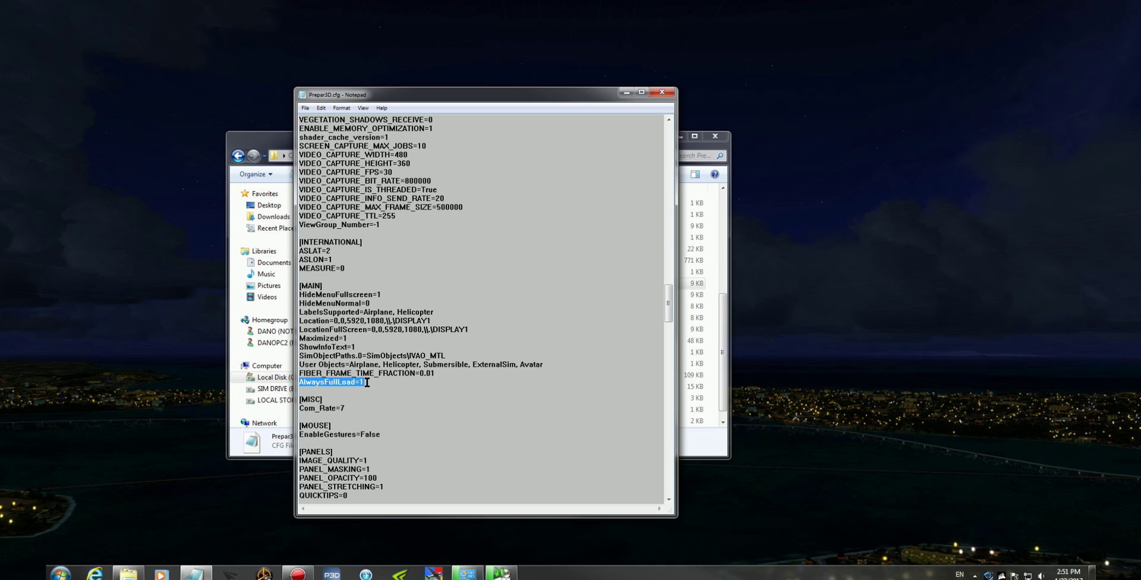
drag(364, 382, 299, 383)
click(588, 288)
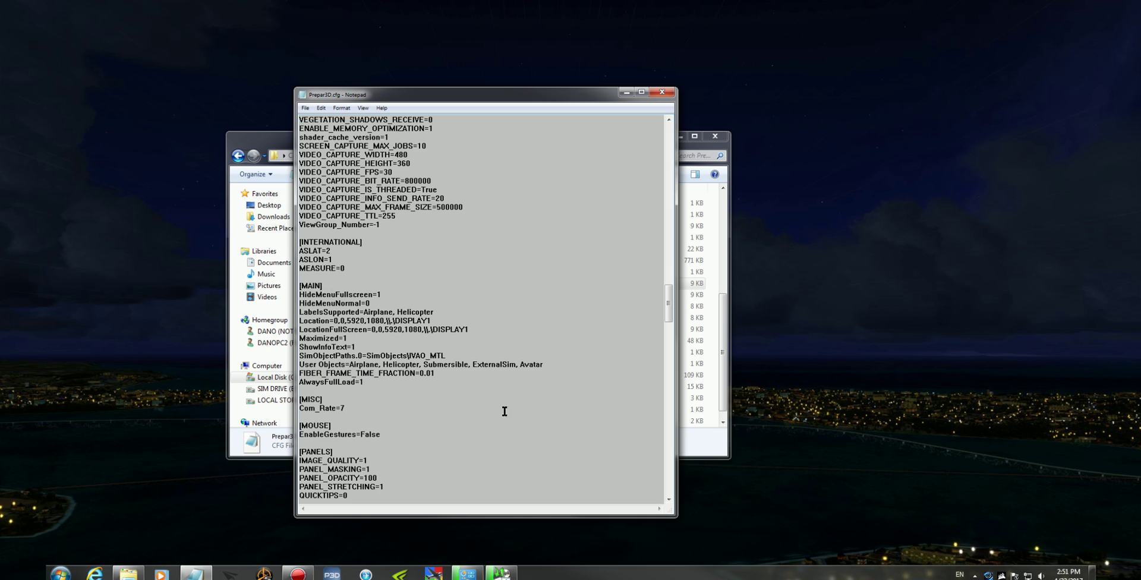
drag(438, 373, 299, 374)
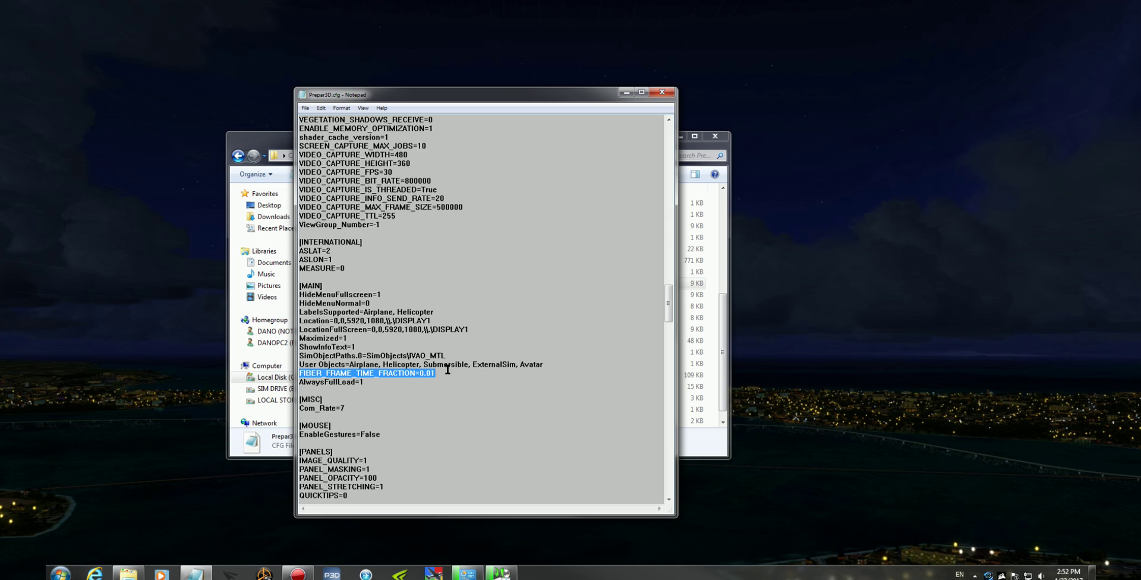
click(574, 371)
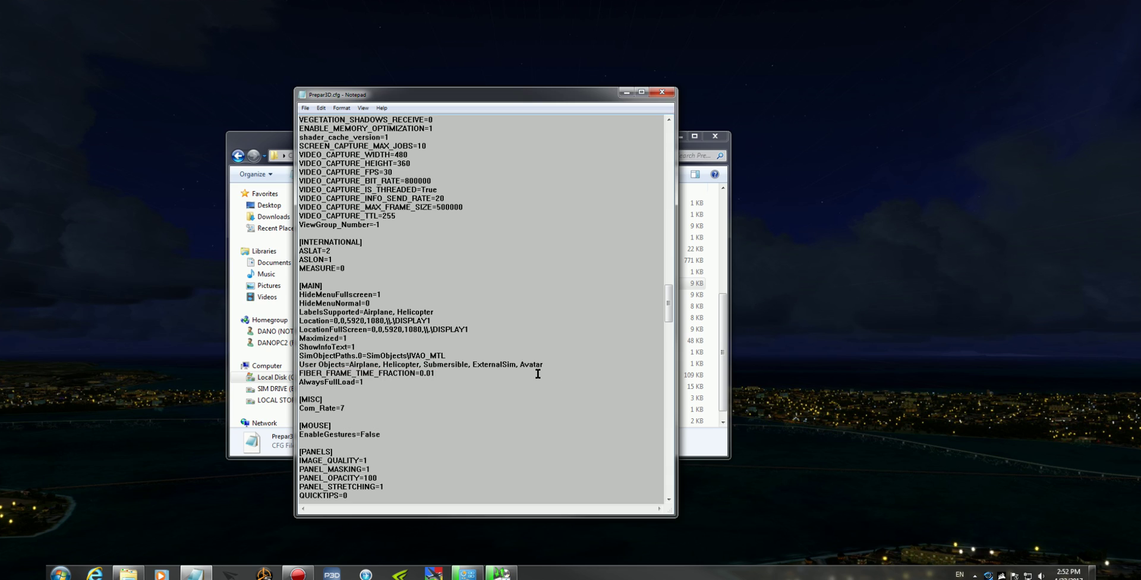
- Scroll past [REALISM] and [SCENERY] down to the [SIM] section
scroll(538, 373, down, 5)
scroll(483, 370, down, 1)
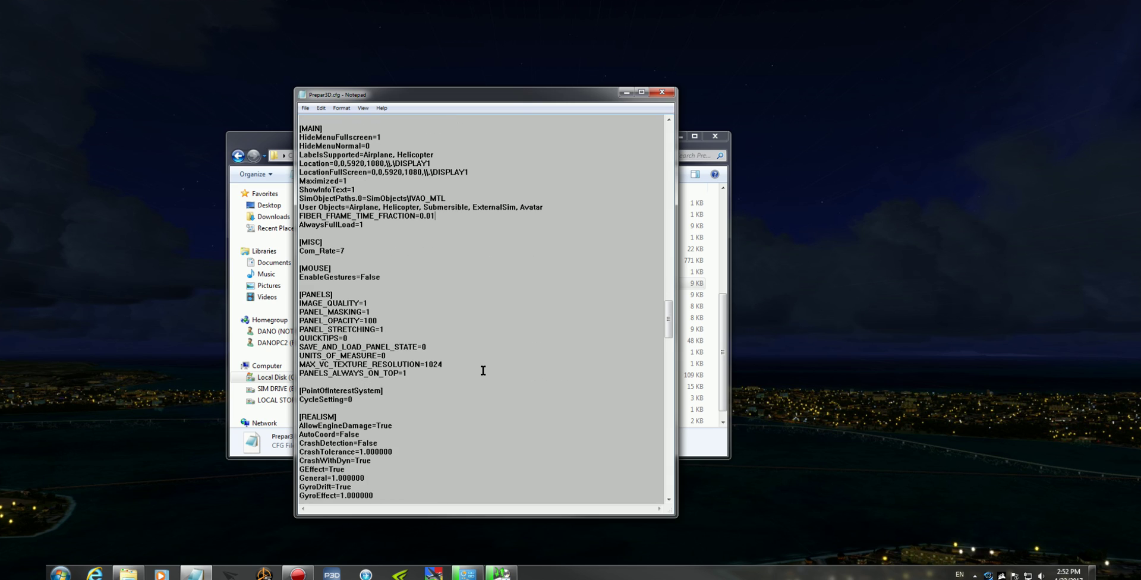
scroll(483, 370, down, 9)
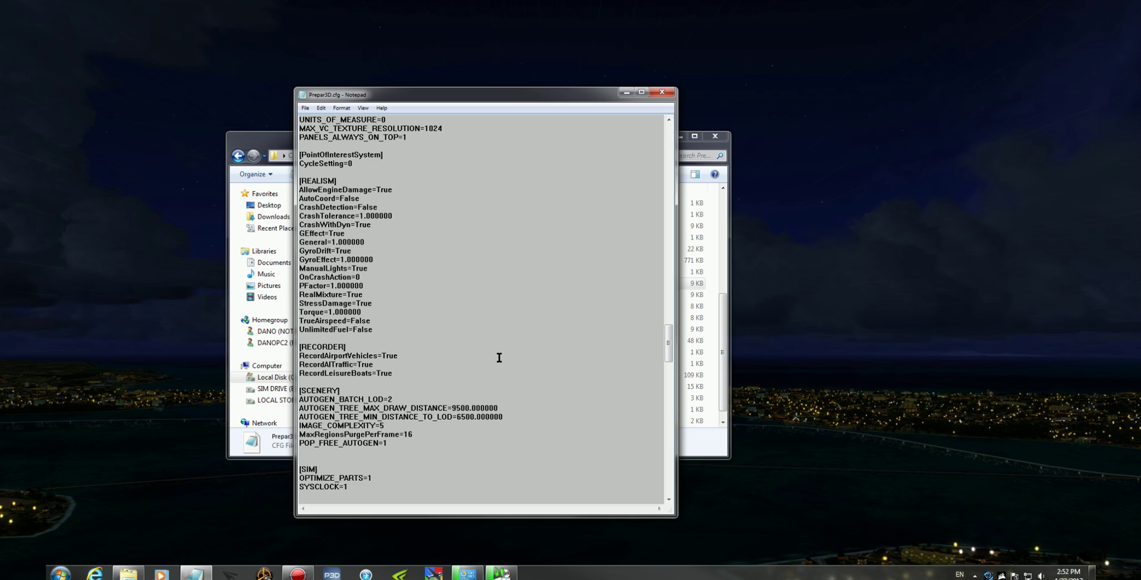
scroll(499, 357, down, 3)
scroll(499, 357, down, 1)
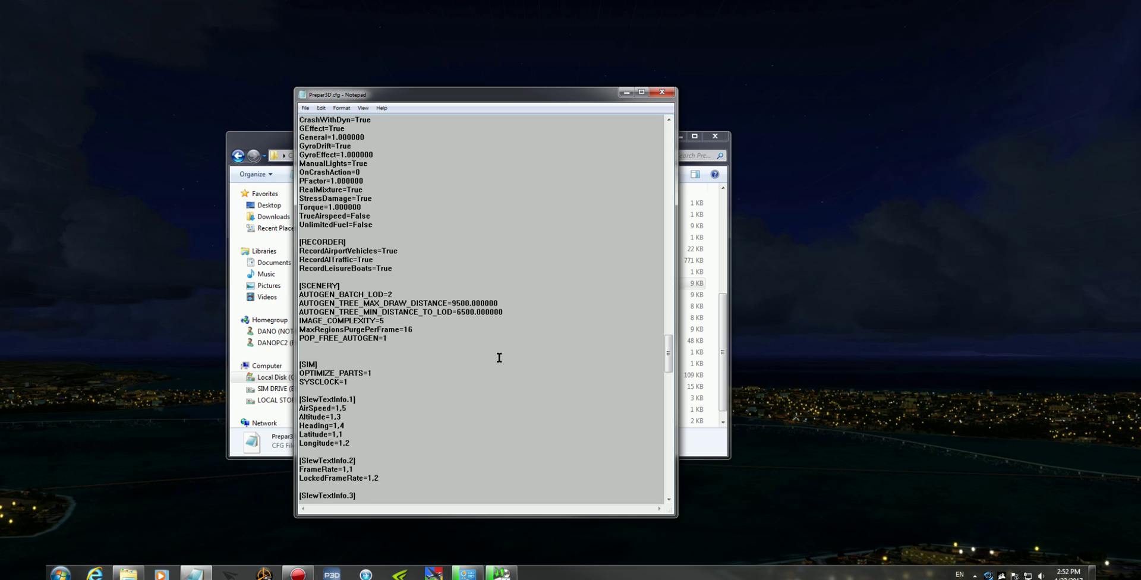
scroll(499, 357, down, 2)
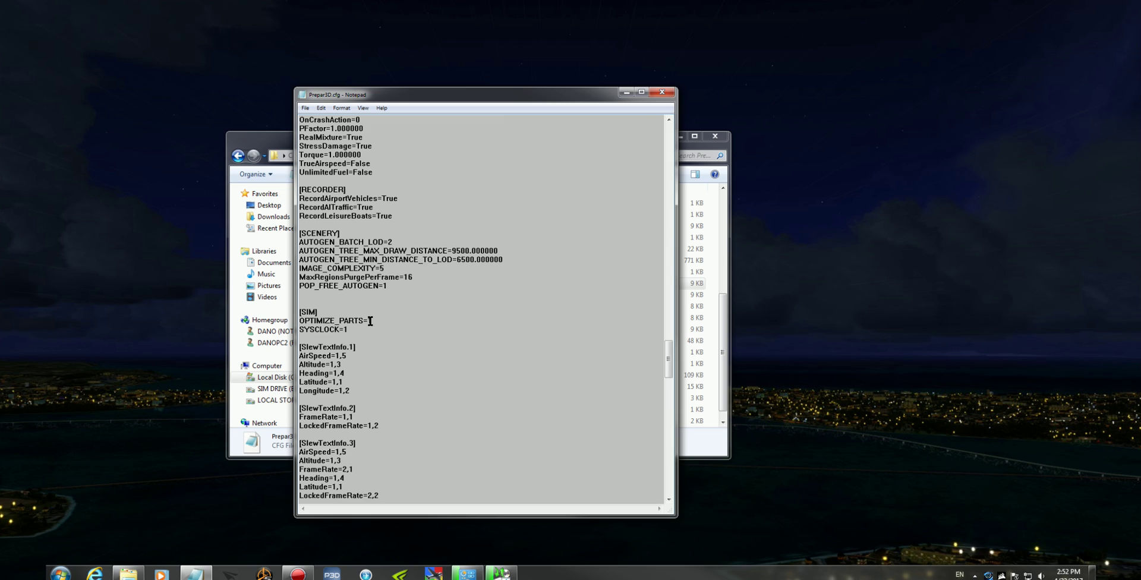
- Highlight the OPTIMIZE_PARTS=1 and SYSCLOCK=1 lines, then clear the selection
drag(378, 321, 326, 319)
click(299, 330)
key(shift+End)
drag(380, 324, 298, 331)
click(513, 362)
scroll(450, 371, down, 4)
- Scroll to [TERRAIN] and highlight the MipBias=6 and SWAP_WAIT_TIMEOUT=30 lines
scroll(450, 371, down, 12)
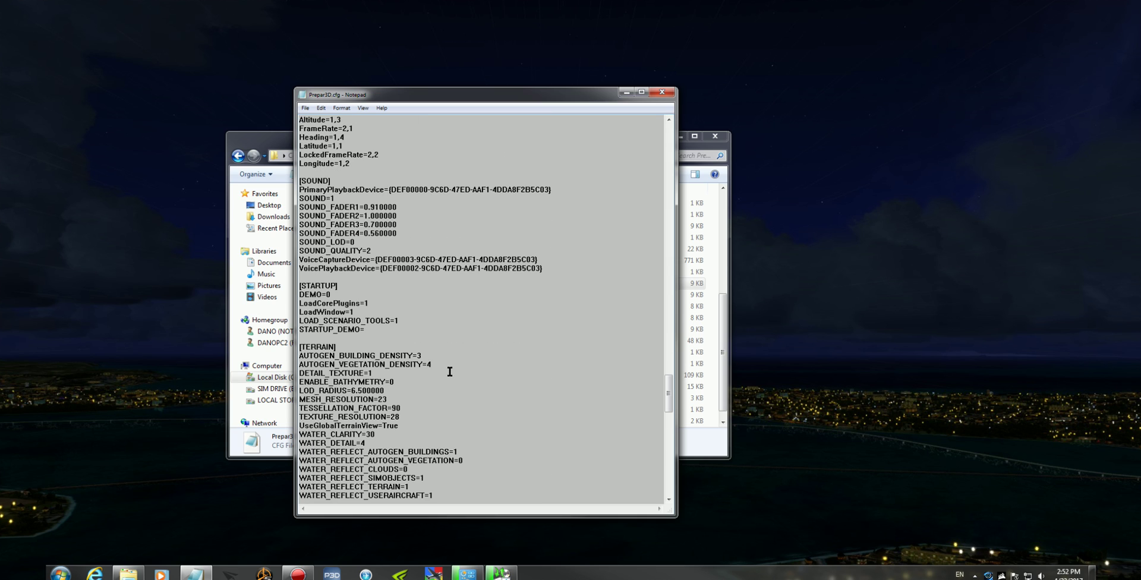
scroll(450, 372, down, 2)
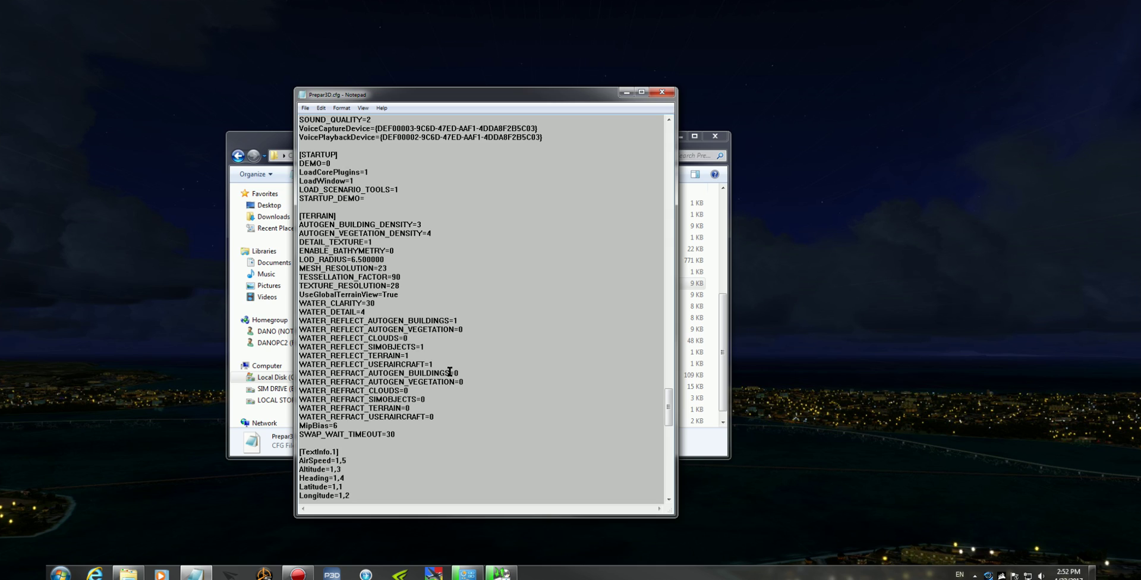
scroll(450, 371, down, 1)
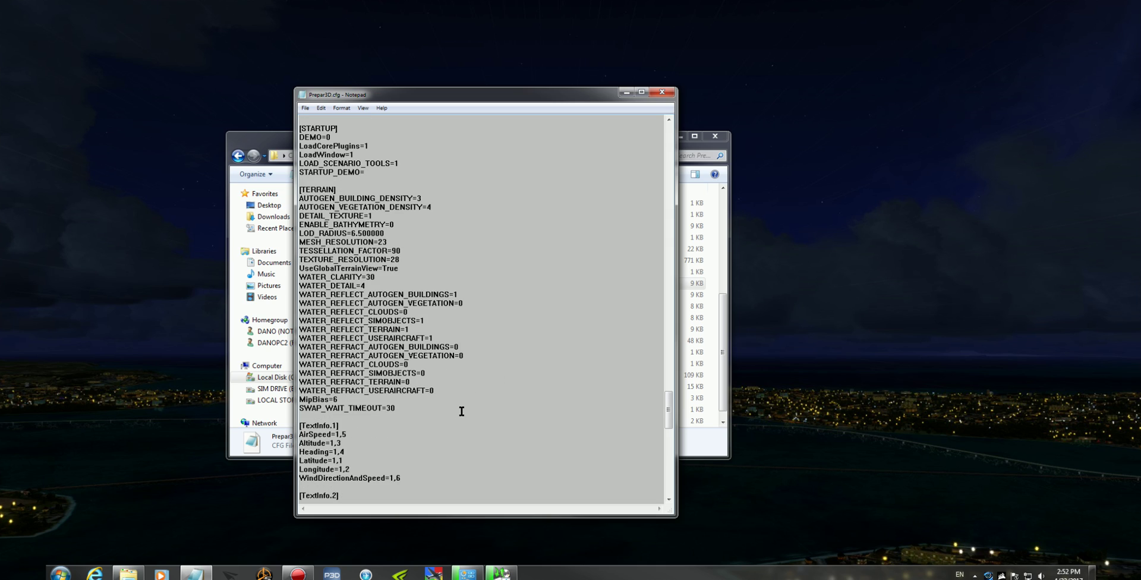
scroll(461, 411, down, 1)
drag(396, 381, 296, 370)
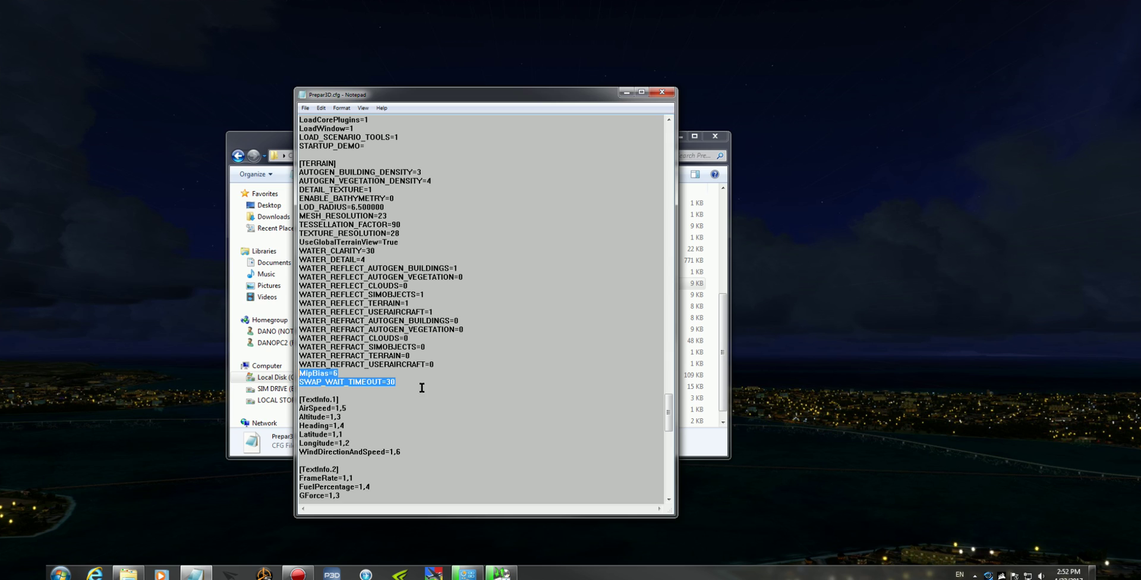
click(509, 394)
- Scroll further down, return to [TERRAIN], and re-highlight MipBias=6 and SWAP_WAIT_TIMEOUT=30
scroll(508, 394, down, 5)
scroll(506, 394, down, 5)
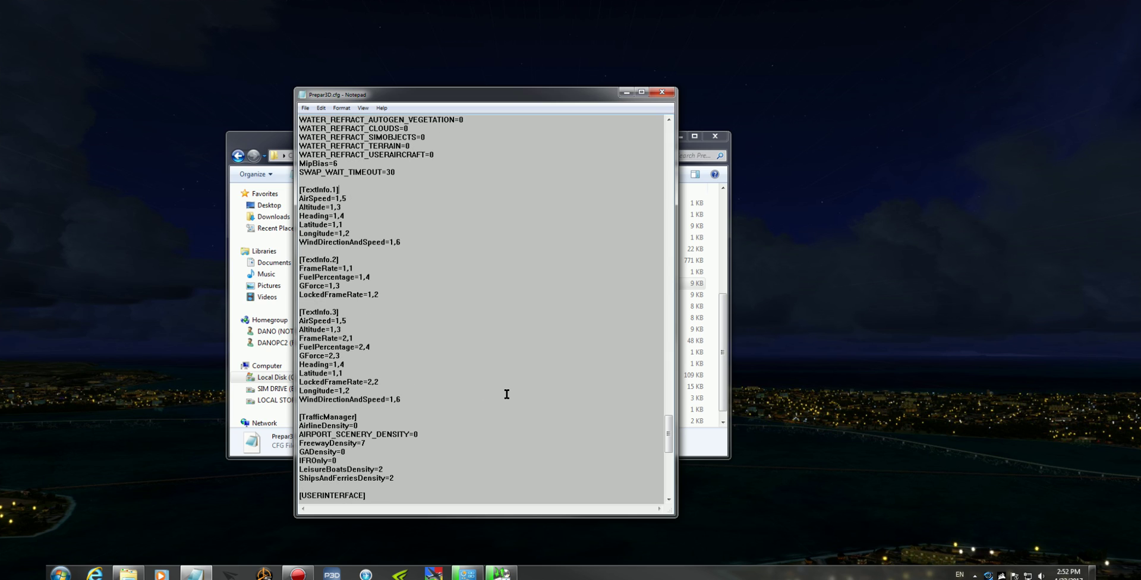
scroll(472, 352, down, 12)
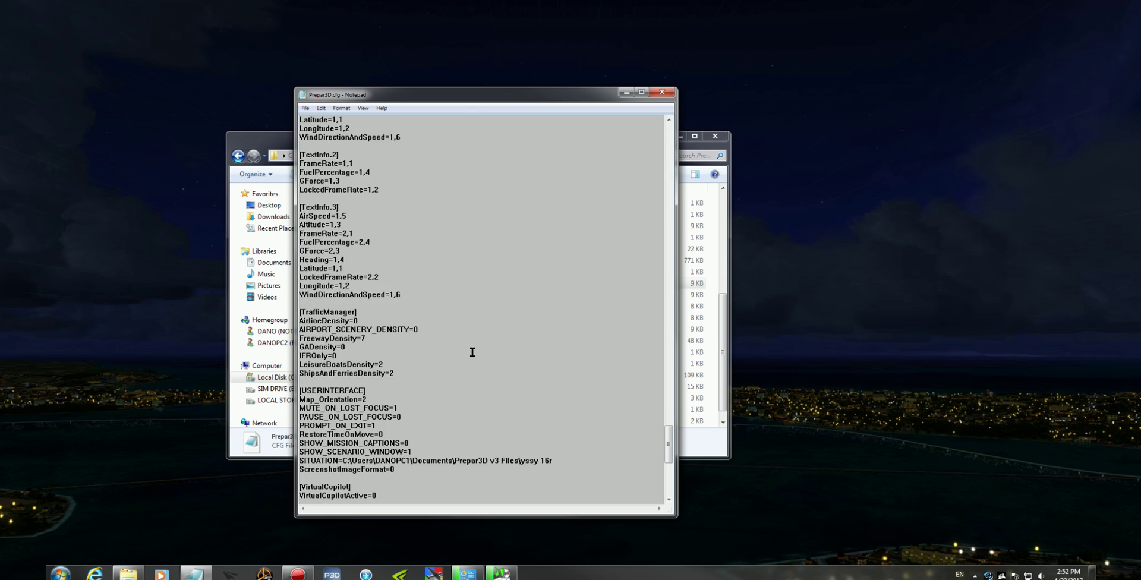
scroll(472, 353, down, 2)
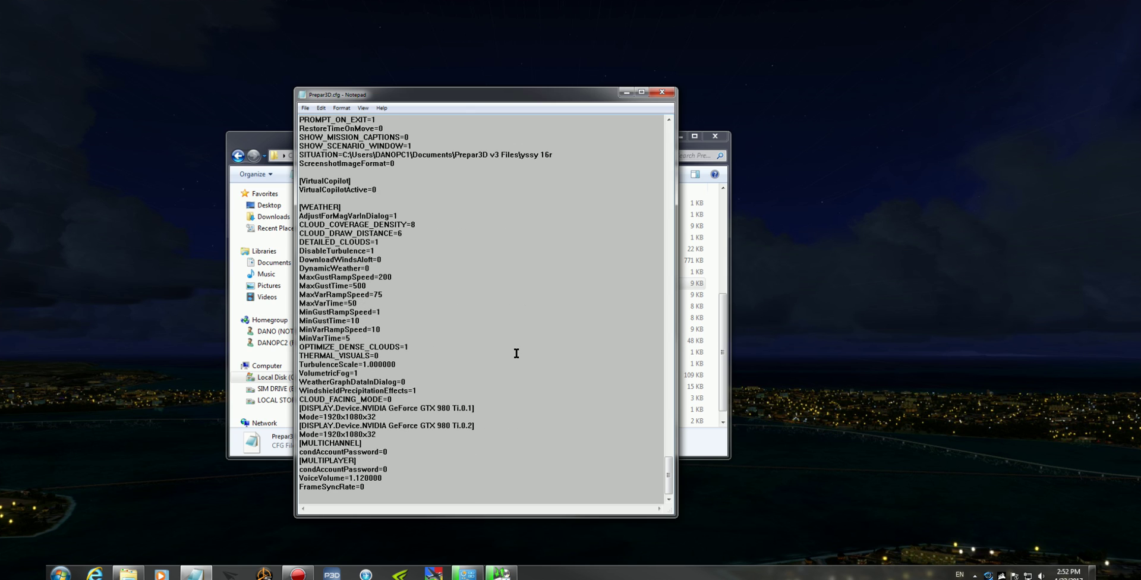
scroll(515, 354, up, 8)
scroll(479, 364, up, 7)
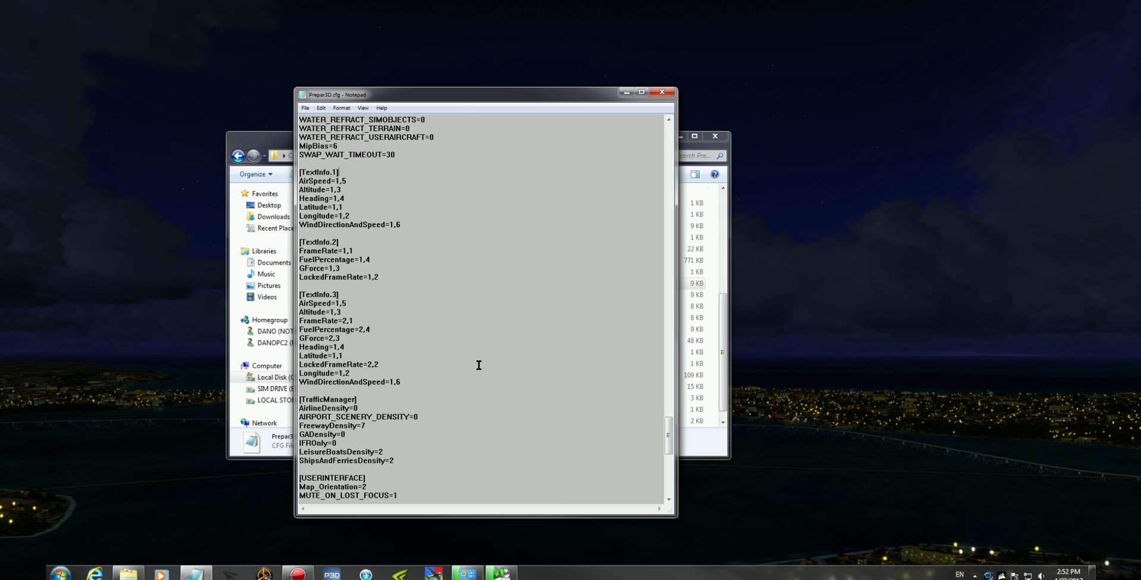
scroll(470, 365, up, 3)
scroll(466, 365, up, 8)
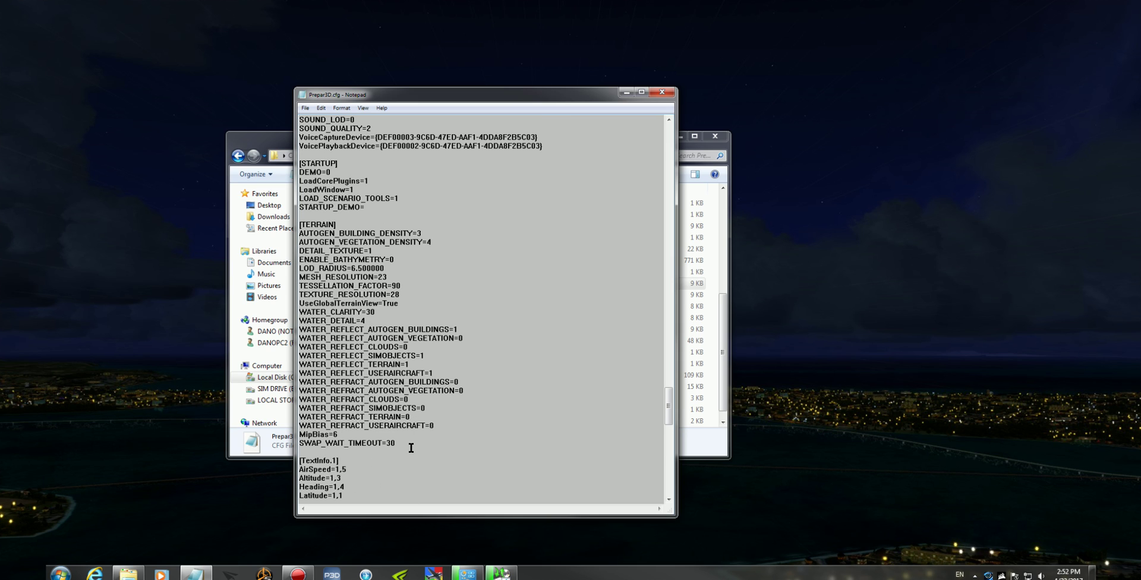
drag(397, 442, 297, 434)
- Jump back to the top of the file and point out AffinityMask=255 under [JOBSCHEDULER]
click(558, 304)
scroll(547, 324, up, 5)
scroll(548, 323, up, 10)
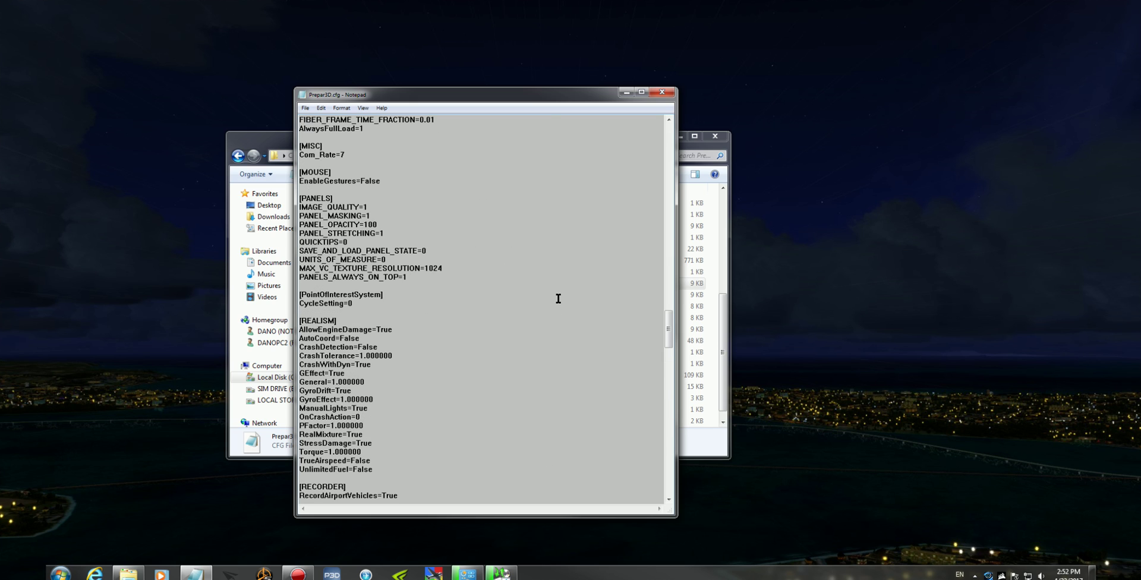
drag(669, 322, 679, 129)
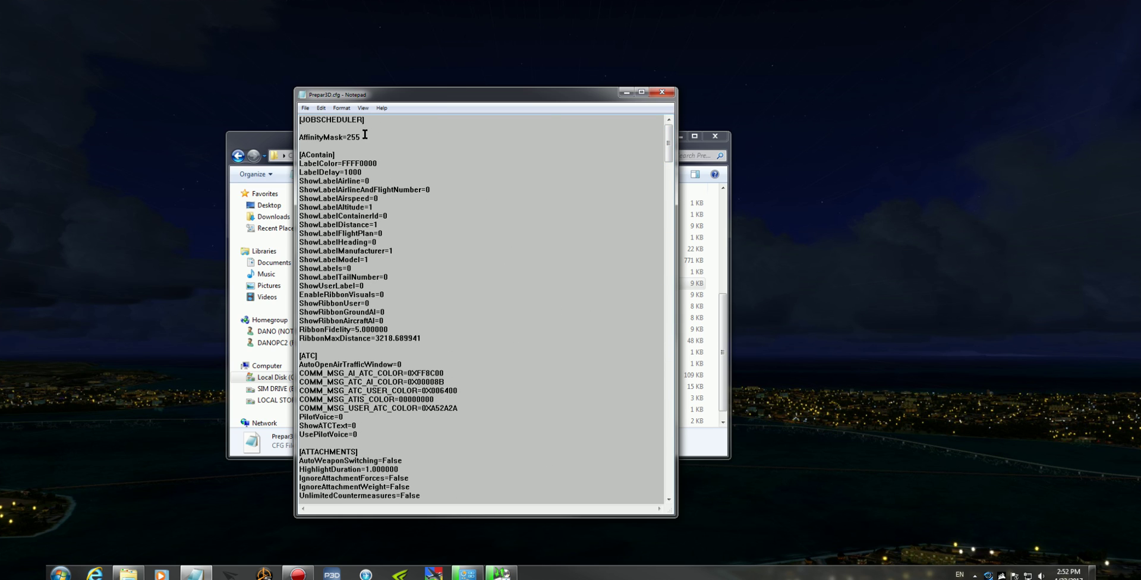
click(581, 146)
drag(631, 97, 650, 92)
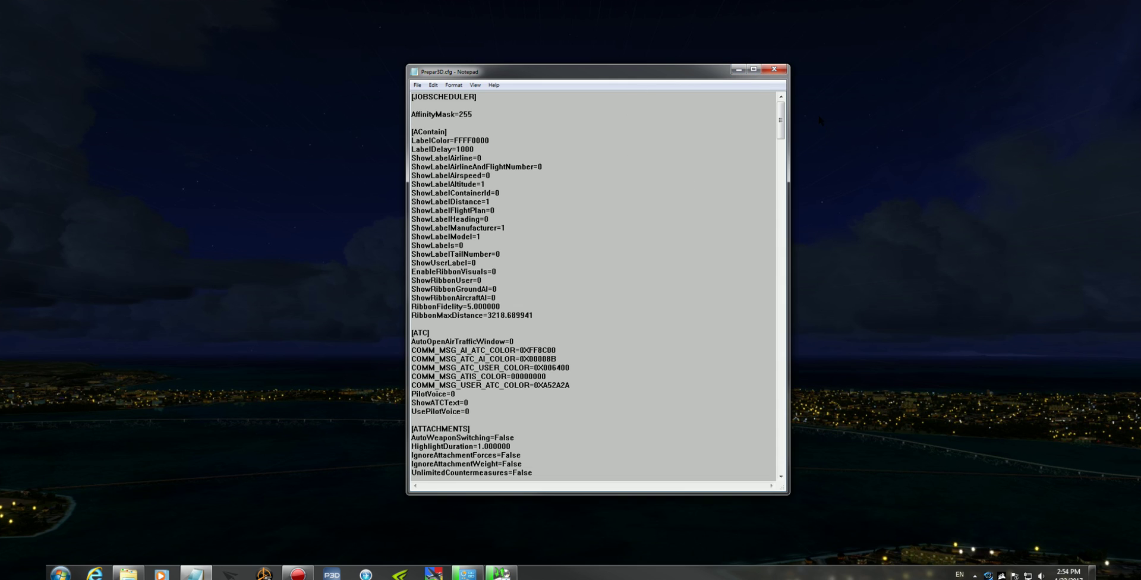
- Aero Shake the Notepad window to minimize Explorer, leaving only Prepar3D.cfg visible
drag(782, 115, 781, 40)
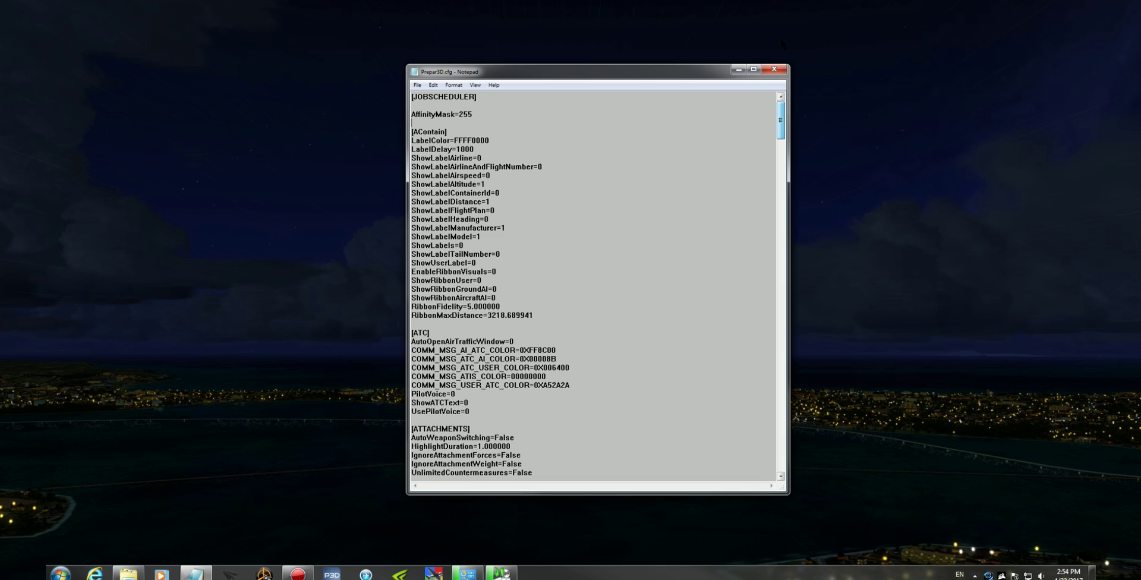